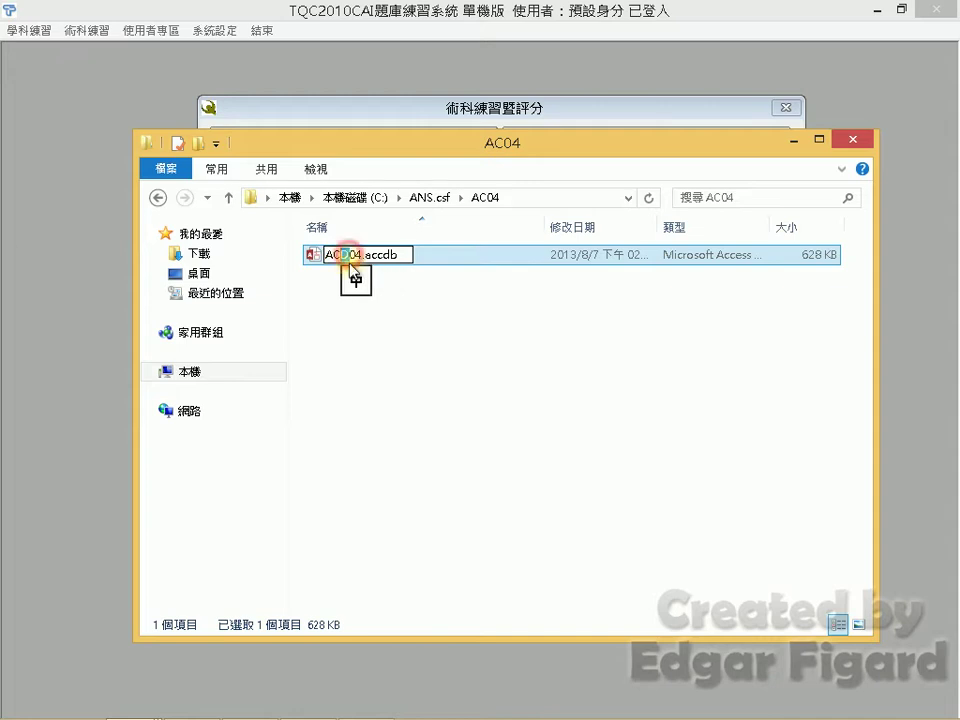
# Rename the Access database file in the AC04 folder as ACA04.accdb and open it in a maximized Access window
pyautogui.write('A')
pyautogui.click(419, 315)
pyautogui.doubleClick(412, 259)
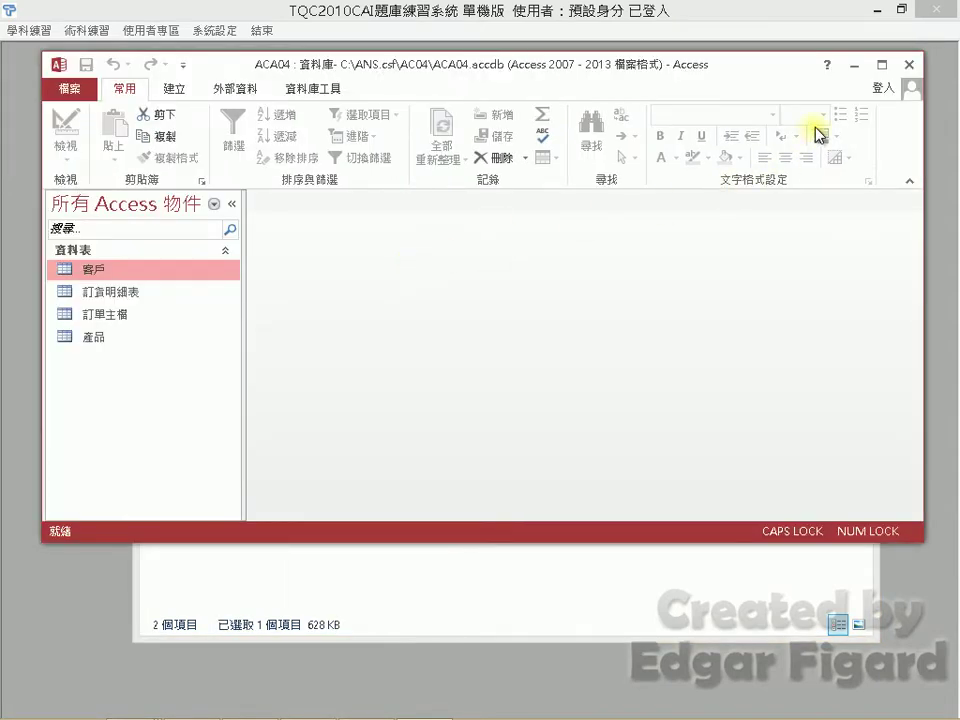
pyautogui.click(877, 67)
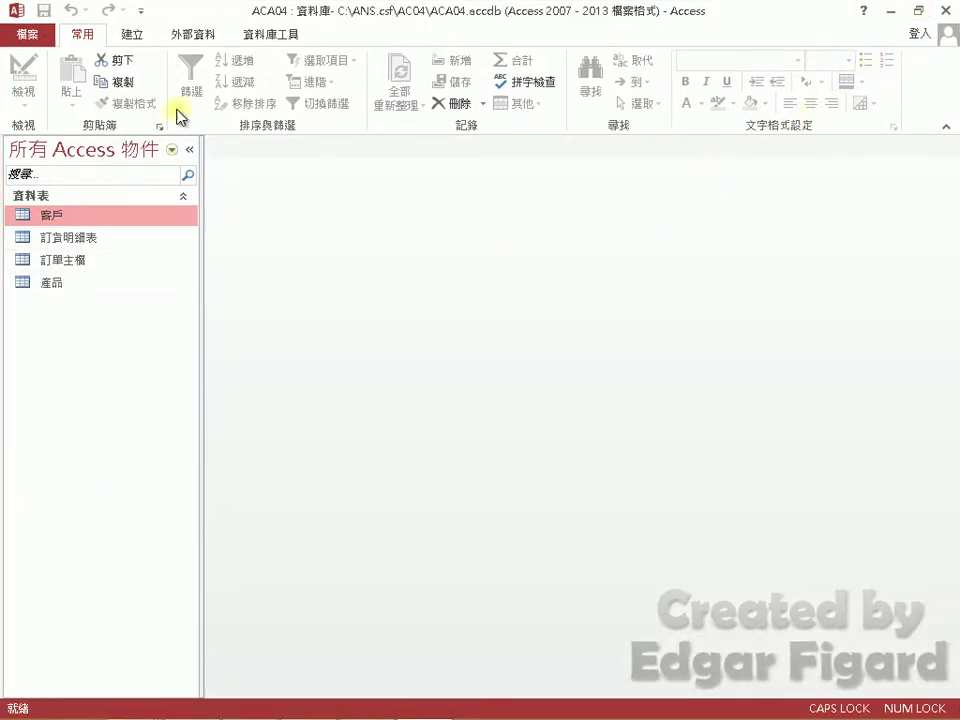
# Create a report from the 客戶 table and show it in design view with the property sheet closed
pyautogui.click(131, 33)
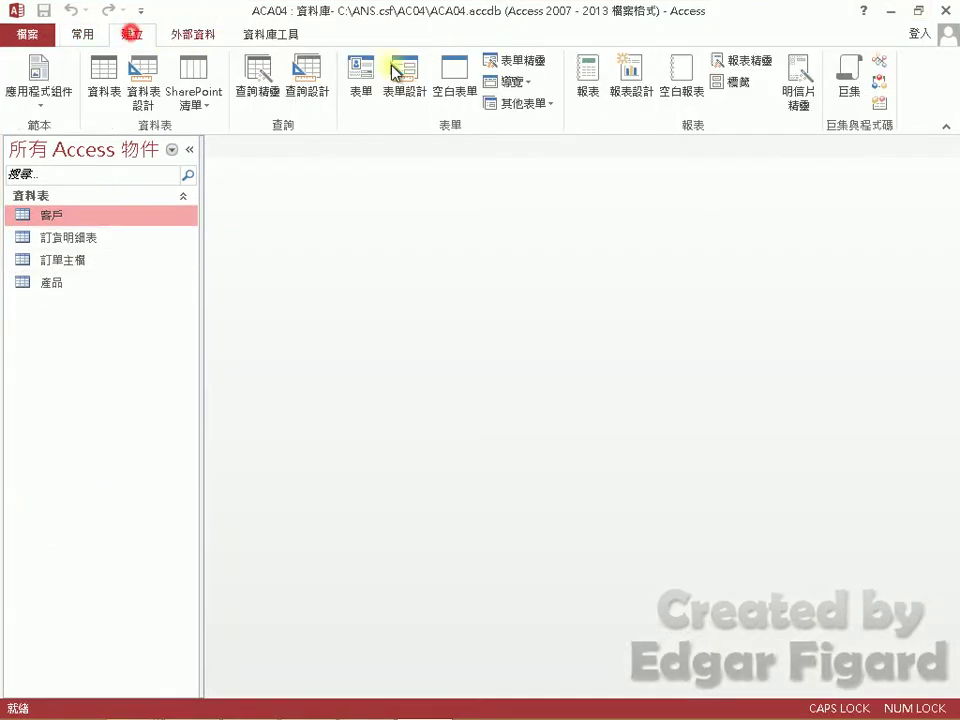
pyautogui.click(587, 78)
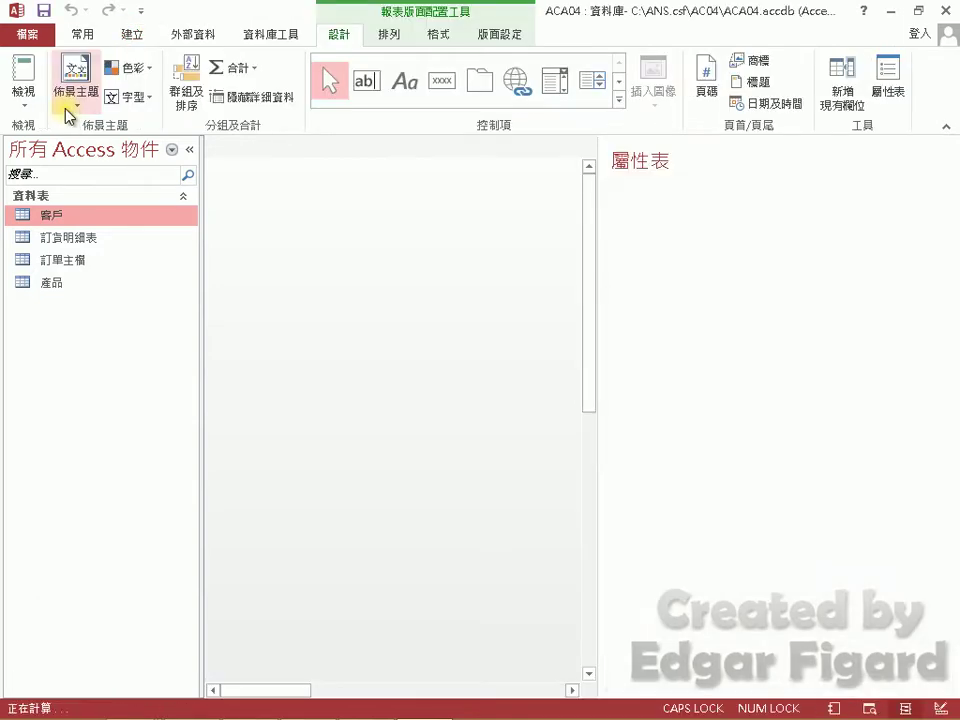
pyautogui.click(29, 113)
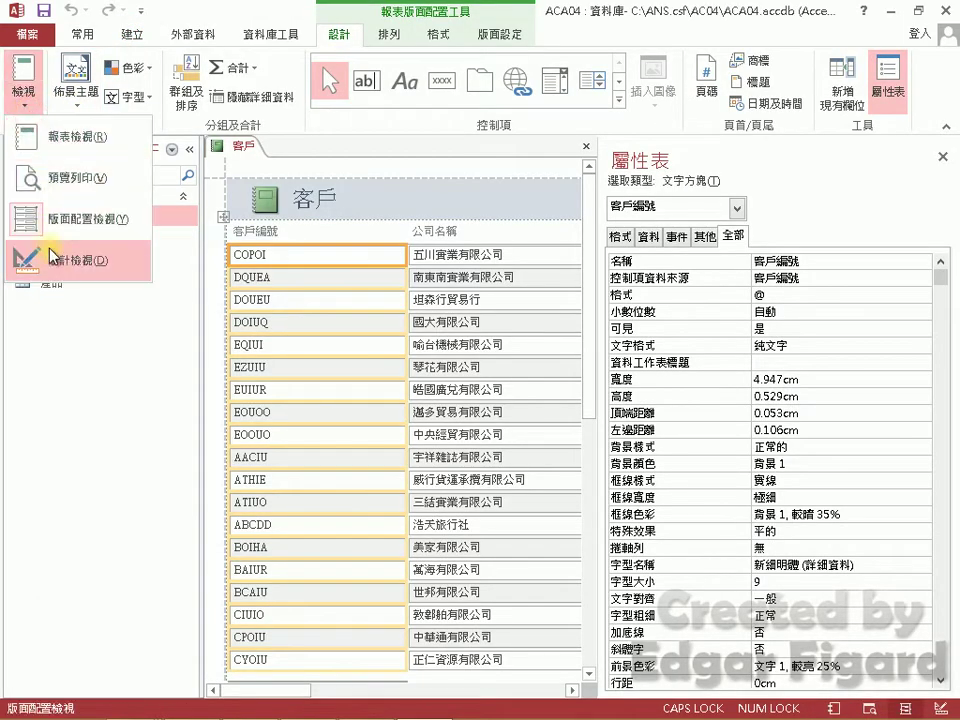
pyautogui.click(60, 253)
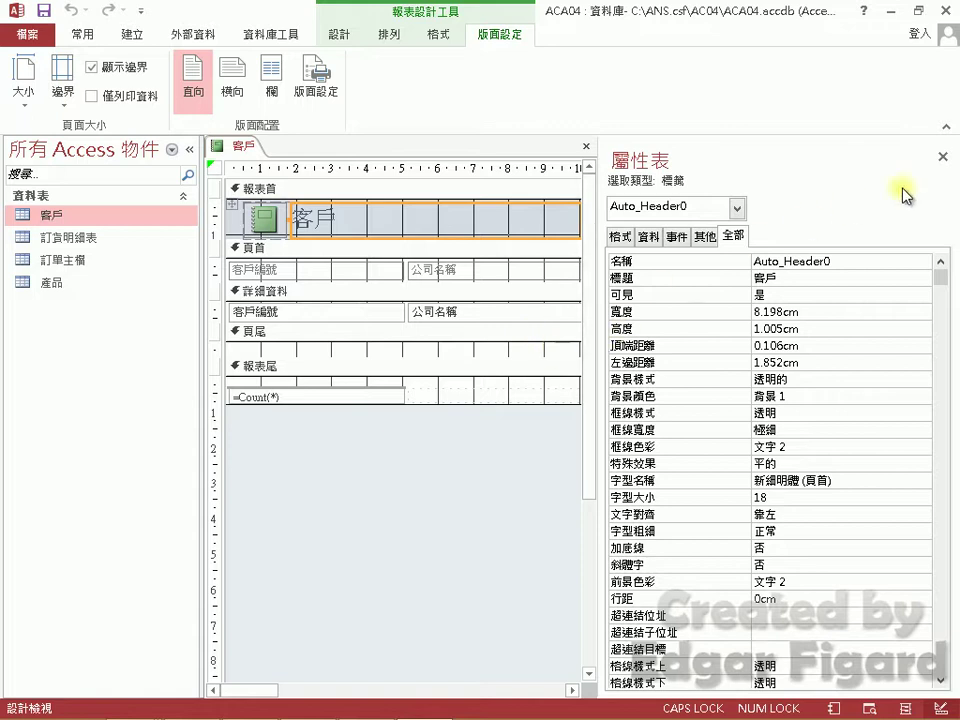
pyautogui.click(943, 158)
pyautogui.click(696, 510)
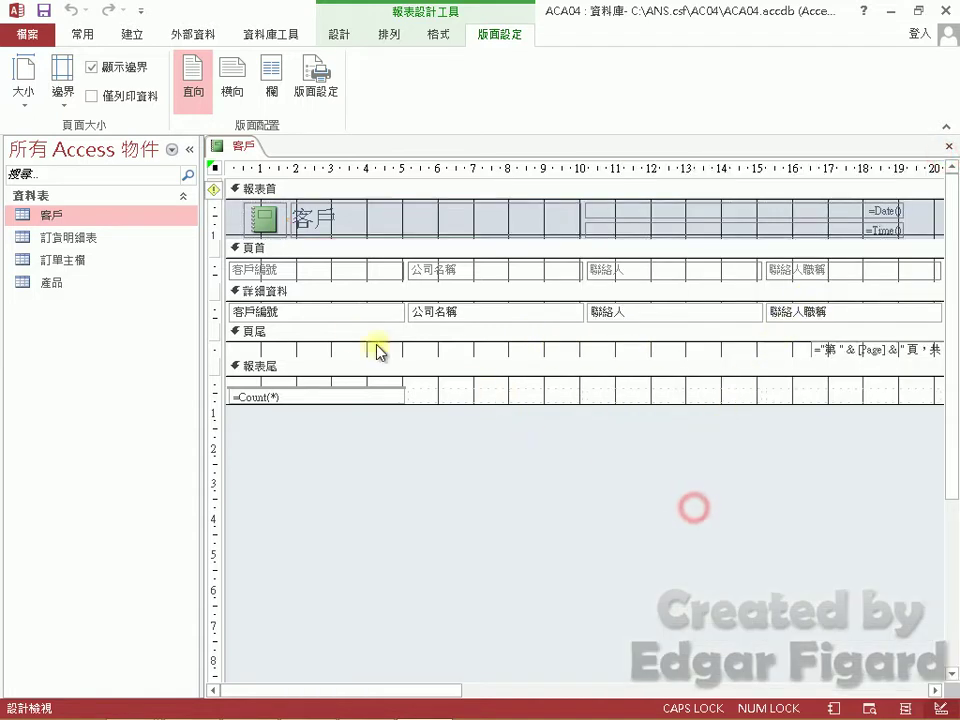
# Center the text of all page header labels and detail fields from 客戶編號 through 電話
pyautogui.click(337, 314)
pyautogui.keyDown('shift'); pyautogui.click(354, 270); pyautogui.keyUp('shift')
pyautogui.keyDown('shift'); pyautogui.click(450, 268); pyautogui.keyUp('shift')
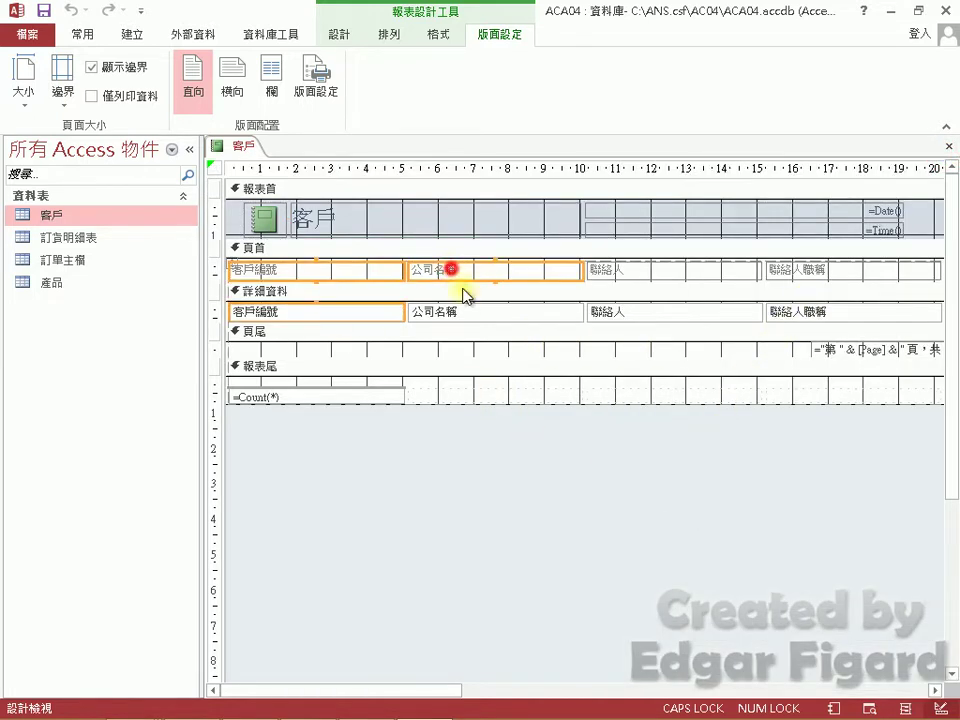
pyautogui.keyDown('shift'); pyautogui.click(471, 312); pyautogui.keyUp('shift')
pyautogui.keyDown('shift'); pyautogui.click(639, 314); pyautogui.keyUp('shift')
pyautogui.keyDown('shift'); pyautogui.click(655, 272); pyautogui.keyUp('shift')
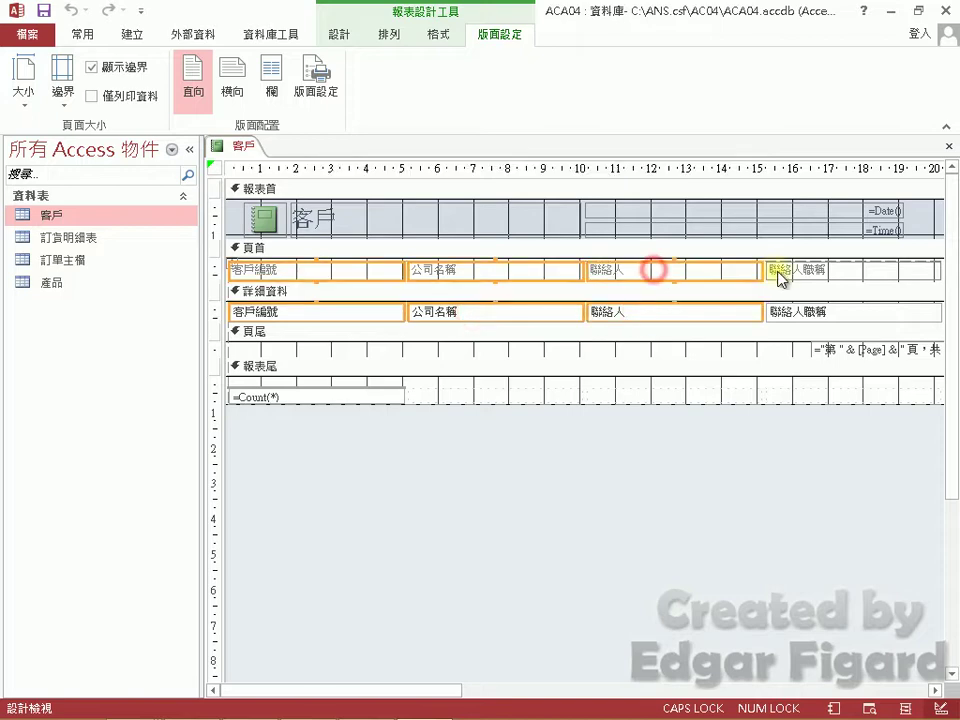
pyautogui.keyDown('shift'); pyautogui.click(803, 271); pyautogui.keyUp('shift')
pyautogui.keyDown('shift'); pyautogui.click(801, 313); pyautogui.keyUp('shift')
pyautogui.click(936, 690)
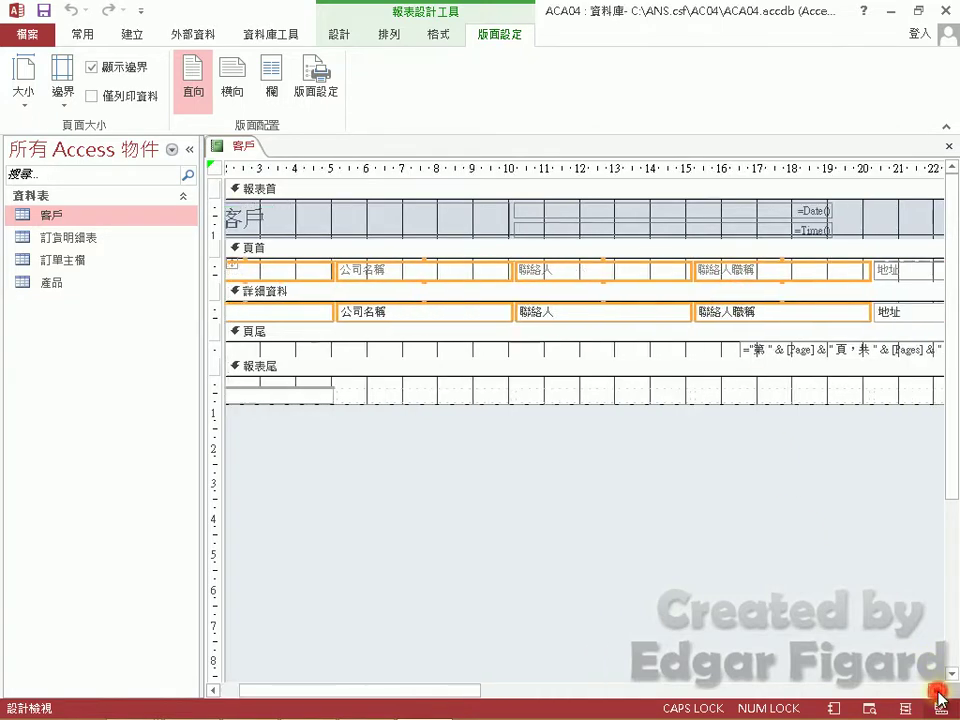
pyautogui.hscroll(10, 936, 690)
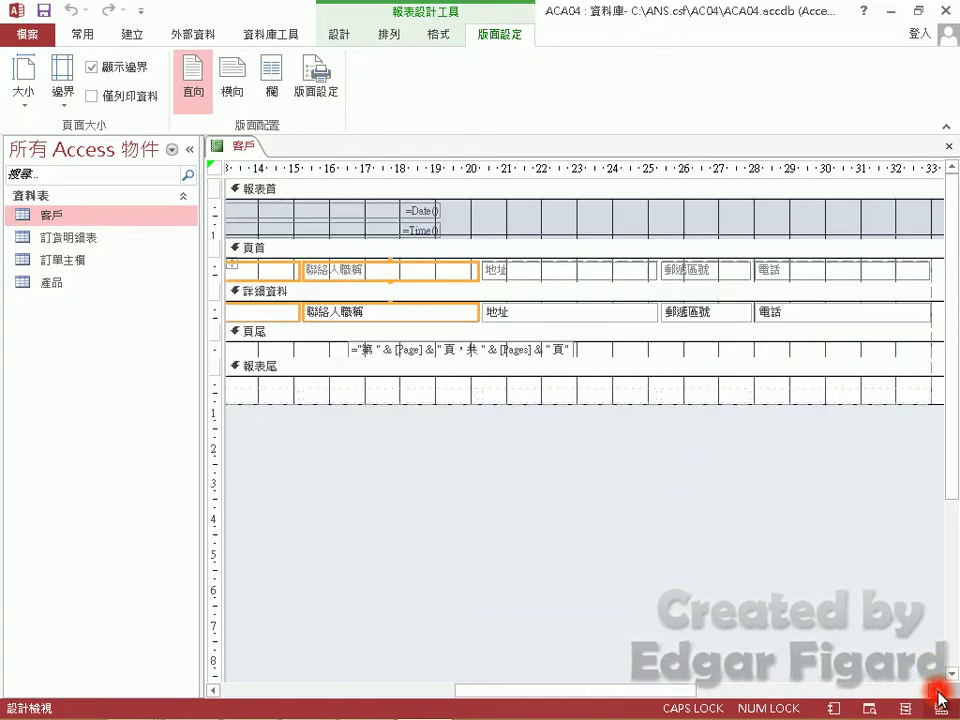
pyautogui.keyDown('shift'); pyautogui.click(561, 266); pyautogui.keyUp('shift')
pyautogui.keyDown('shift'); pyautogui.click(568, 306); pyautogui.keyUp('shift')
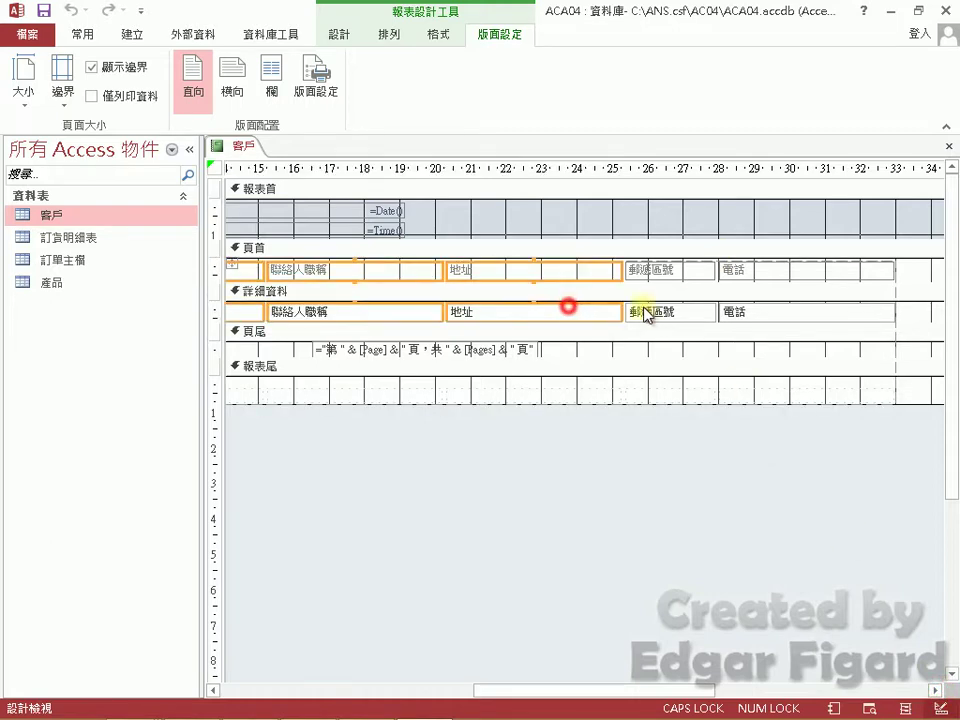
pyautogui.keyDown('shift'); pyautogui.click(661, 311); pyautogui.keyUp('shift')
pyautogui.keyDown('shift'); pyautogui.click(677, 270); pyautogui.keyUp('shift')
pyautogui.keyDown('shift'); pyautogui.click(735, 268); pyautogui.keyUp('shift')
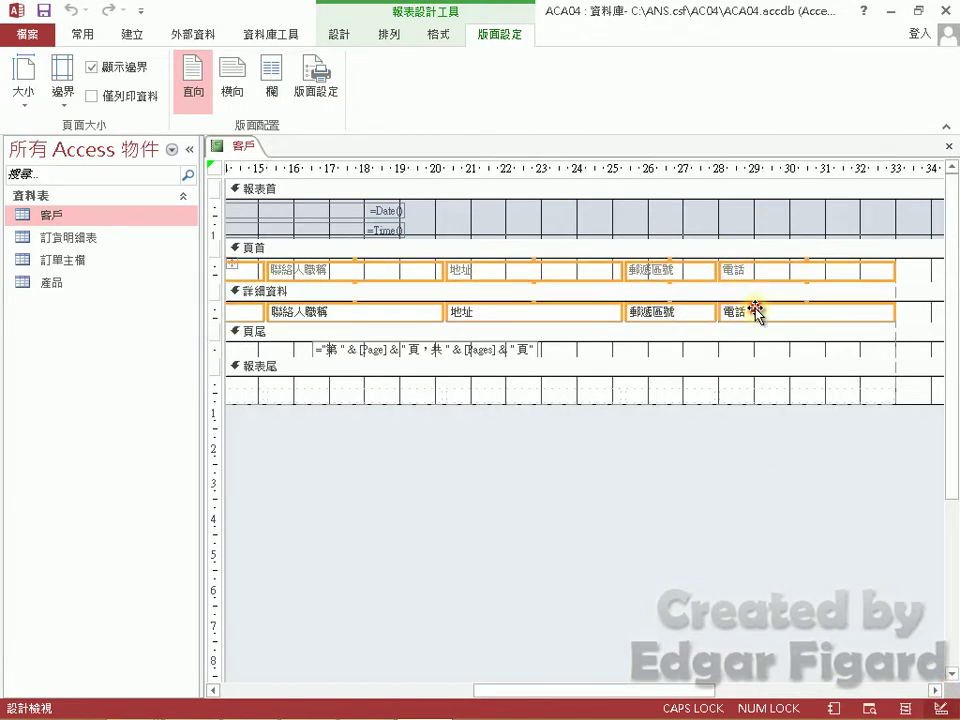
pyautogui.keyDown('shift'); pyautogui.click(755, 311); pyautogui.keyUp('shift')
pyautogui.click(424, 38)
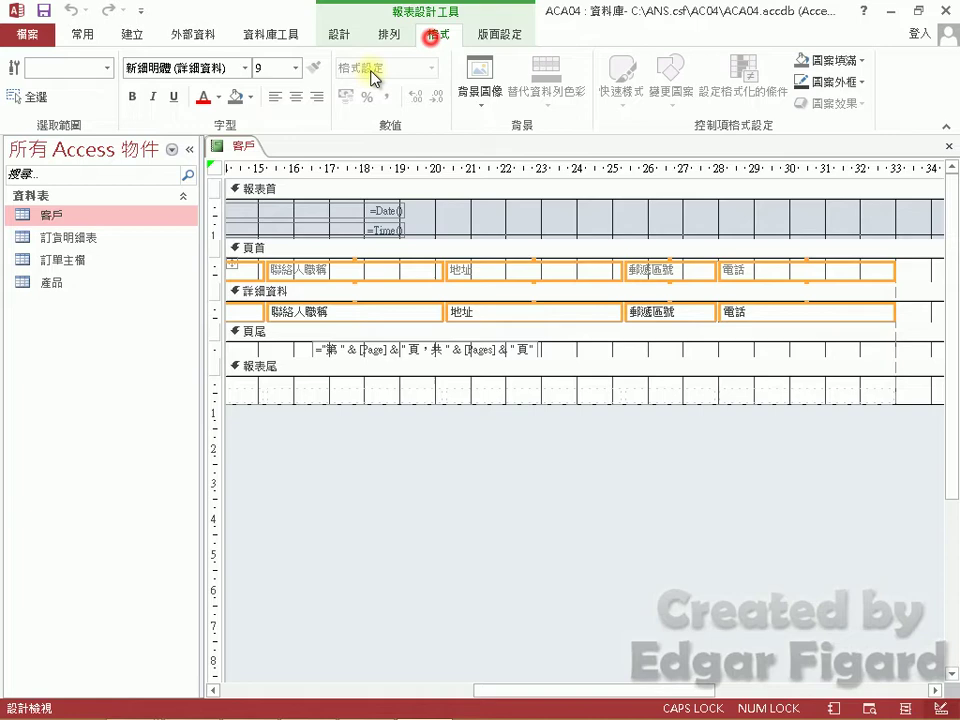
pyautogui.click(296, 97)
pyautogui.click(491, 501)
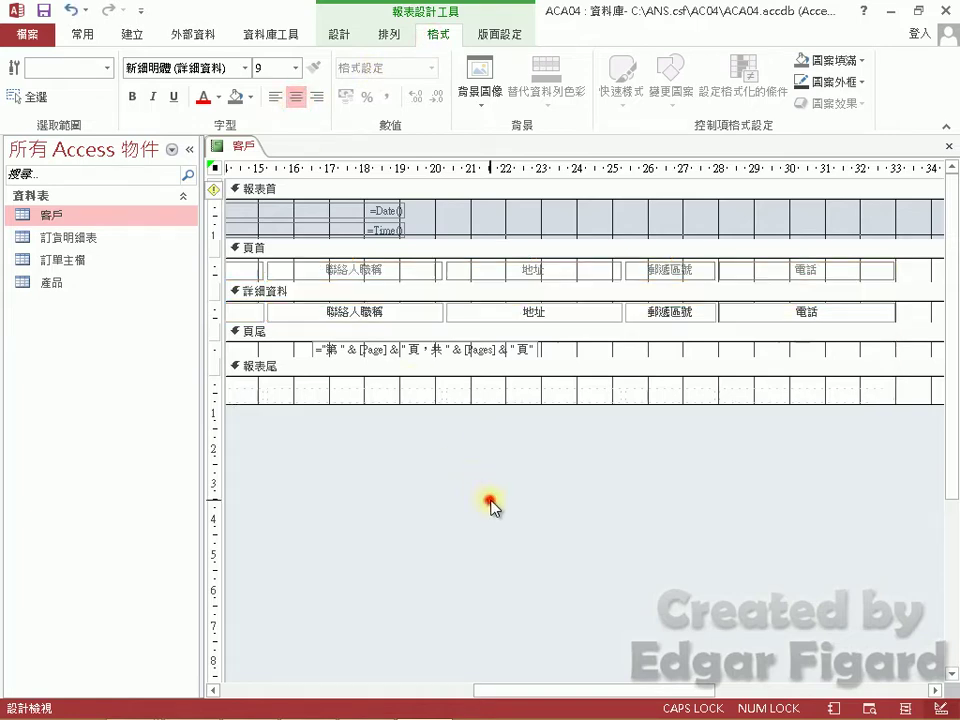
# Set the width of the 公司名稱 and 地址 page header labels to 5 cm
pyautogui.click(545, 271)
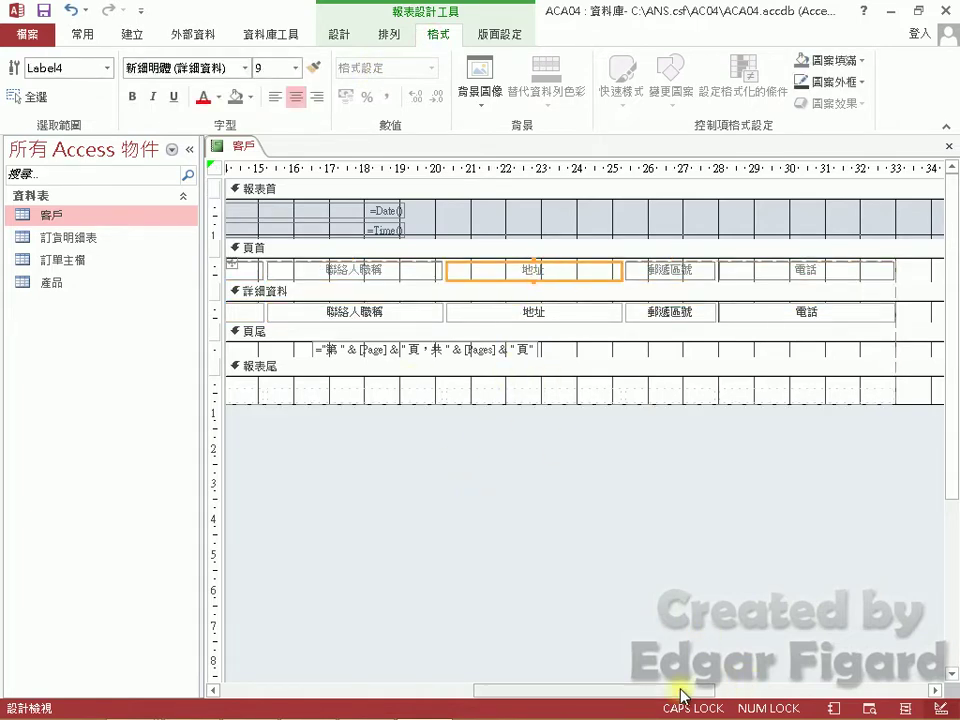
pyautogui.moveTo(640, 690); pyautogui.dragTo(553, 702)
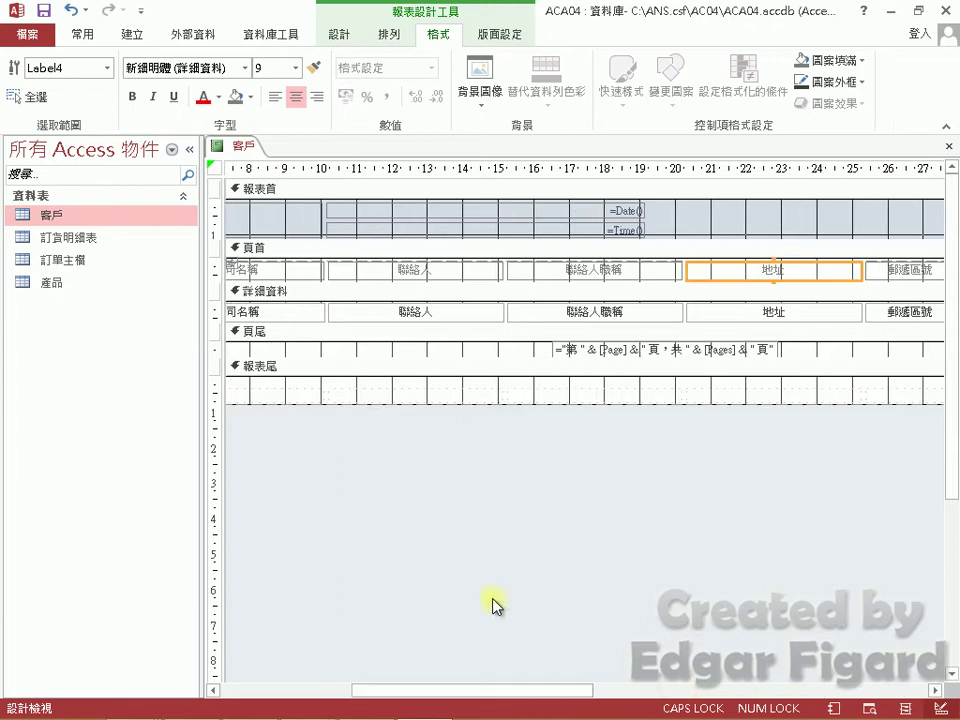
pyautogui.keyDown('shift'); pyautogui.click(317, 276); pyautogui.keyUp('shift')
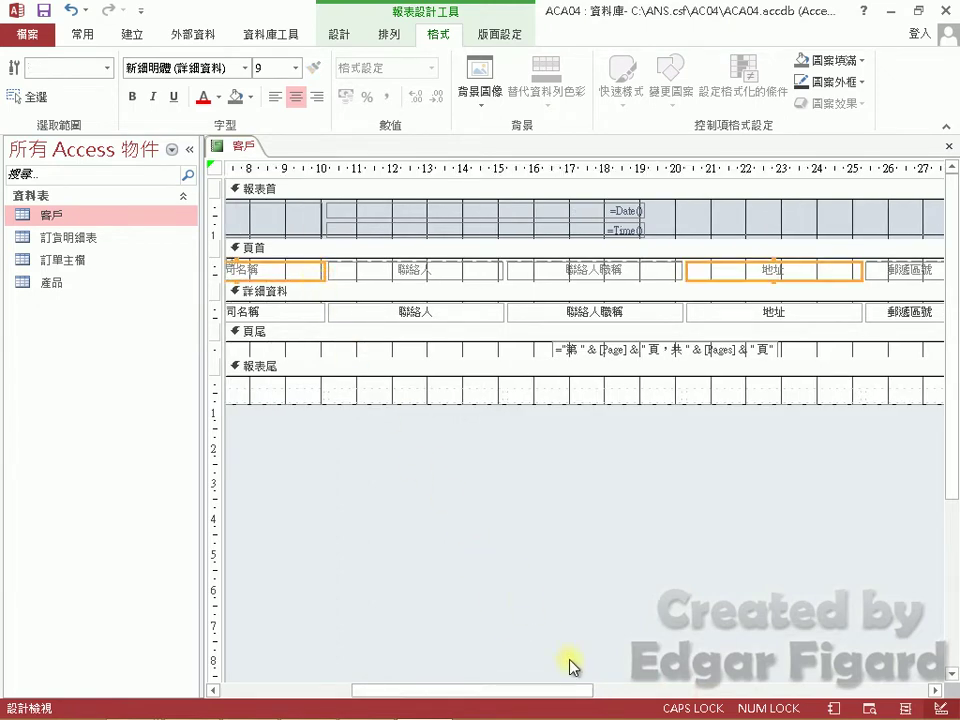
pyautogui.moveTo(568, 698); pyautogui.dragTo(527, 690)
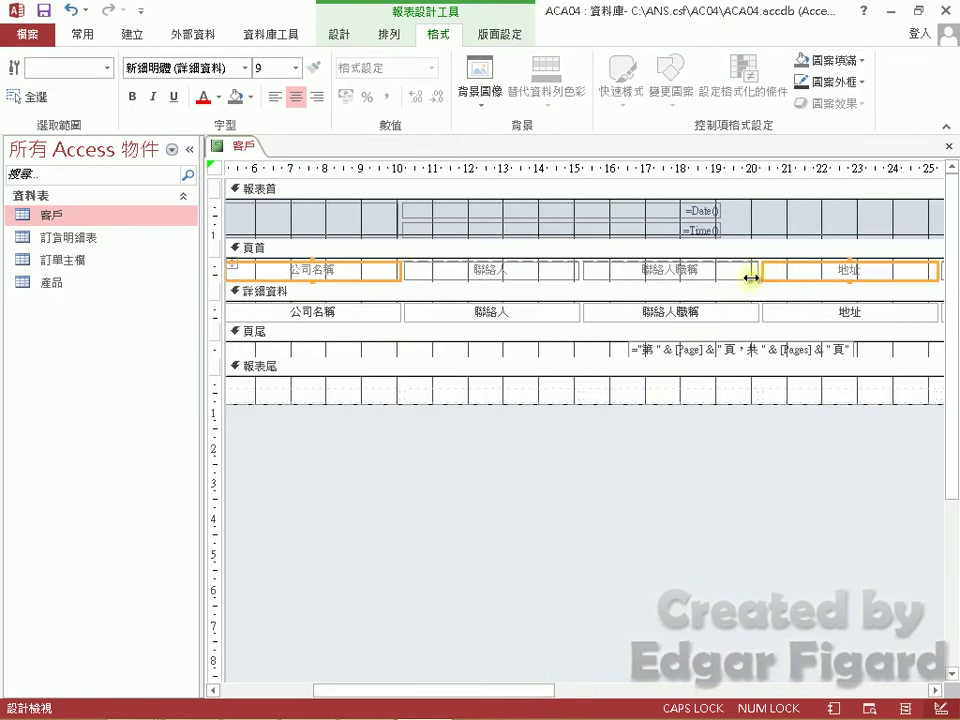
pyautogui.press('F4')
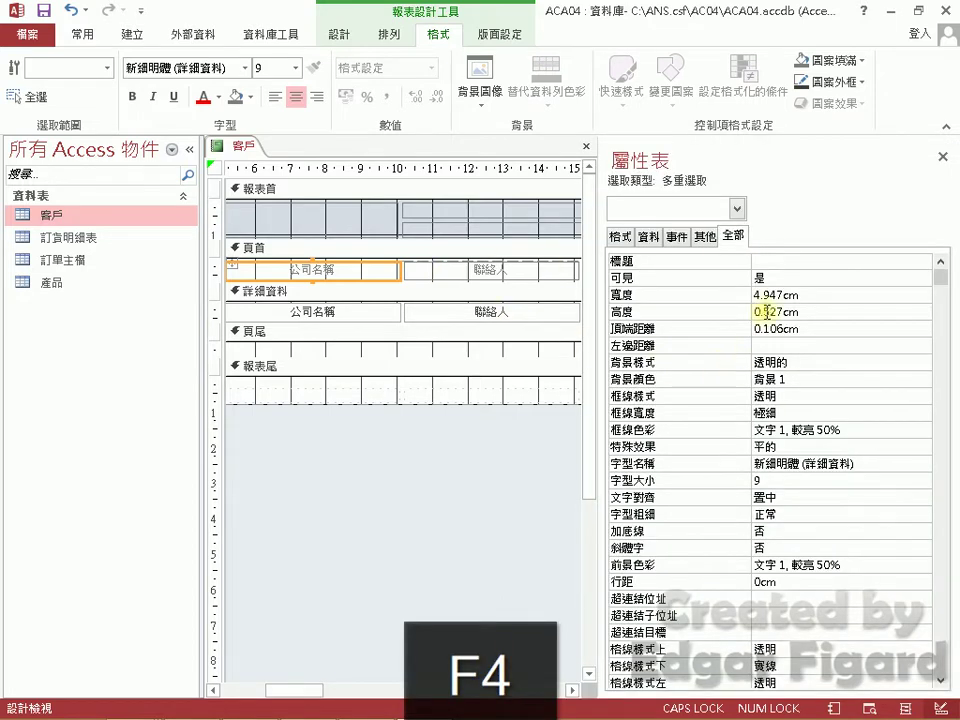
pyautogui.moveTo(782, 295); pyautogui.dragTo(737, 297)
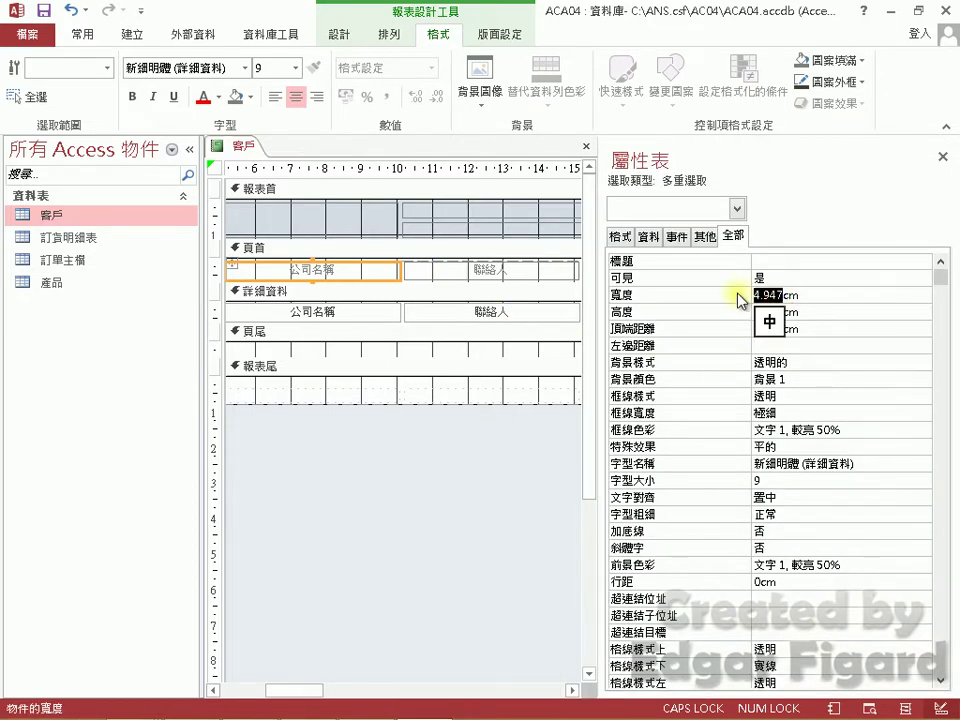
pyautogui.write('5')
pyautogui.press('Return')
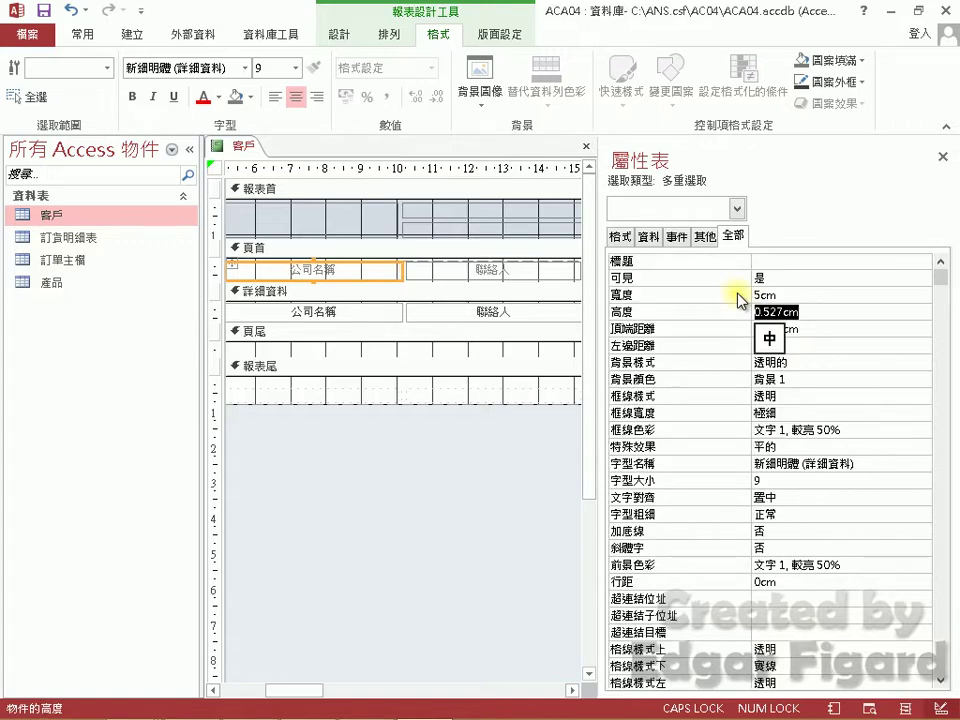
pyautogui.click(941, 157)
# Save the report under the name 客戶報表
pyautogui.click(43, 12)
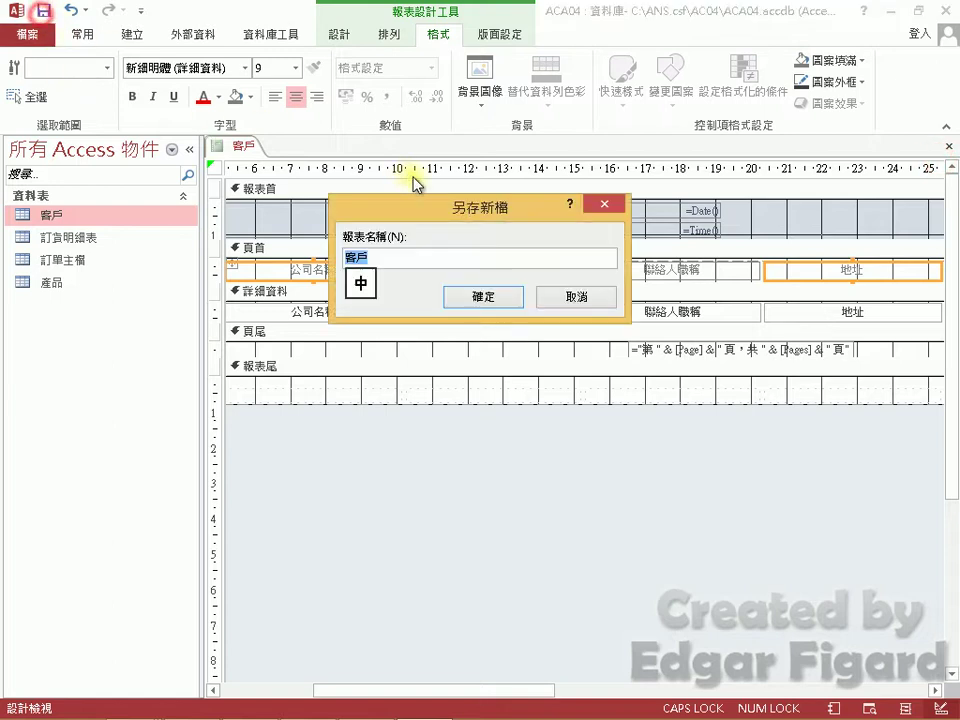
pyautogui.write('gjsl')
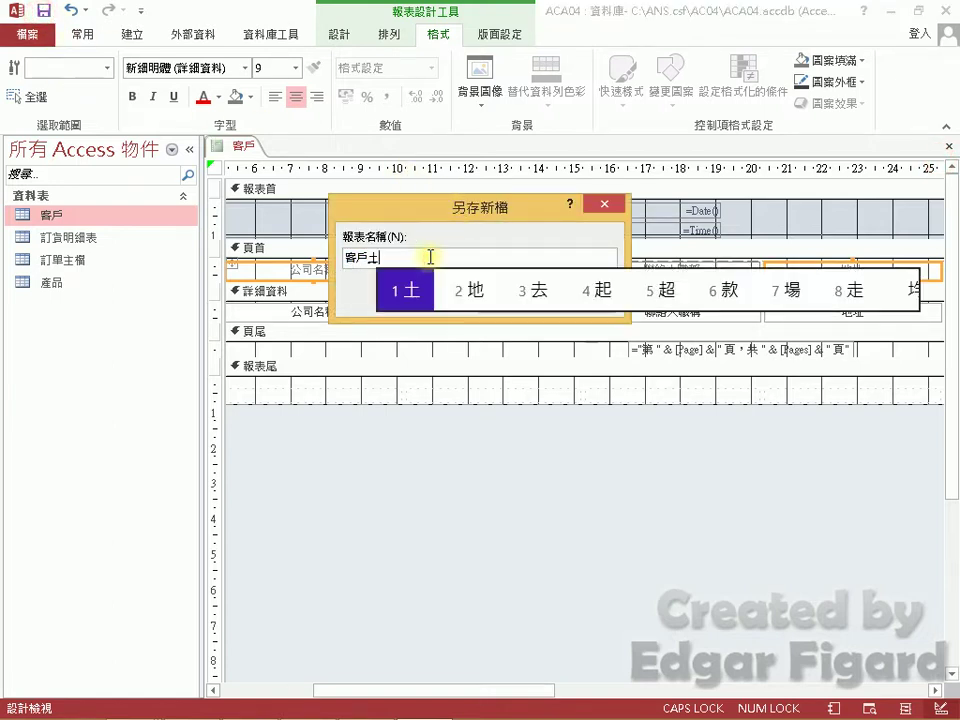
pyautogui.press('space')
pyautogui.write('qmv')
pyautogui.press('space')
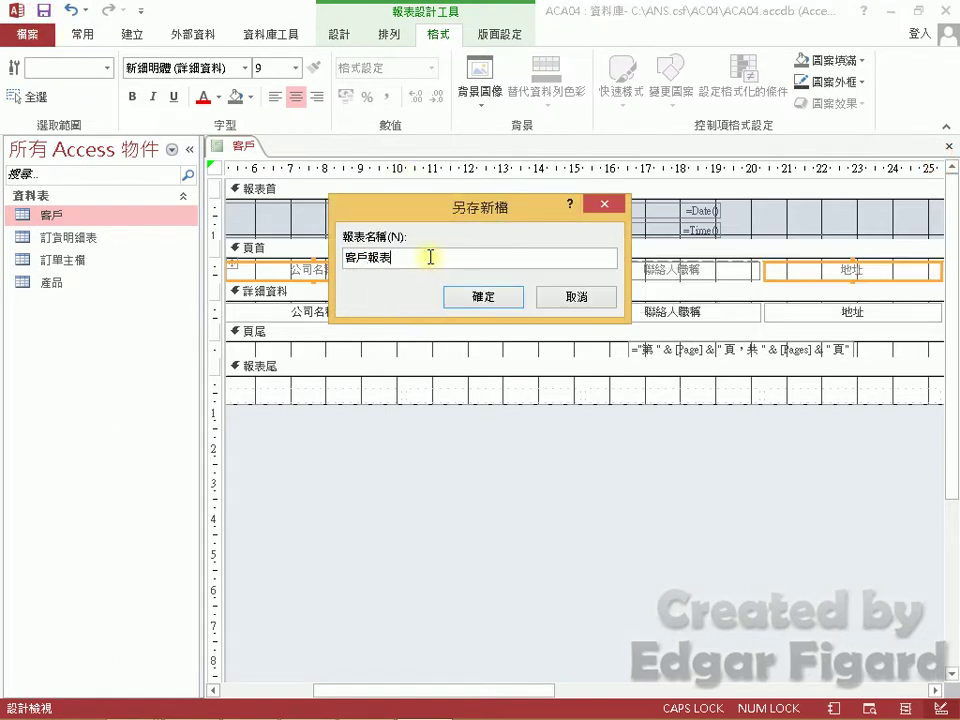
pyautogui.press('Return')
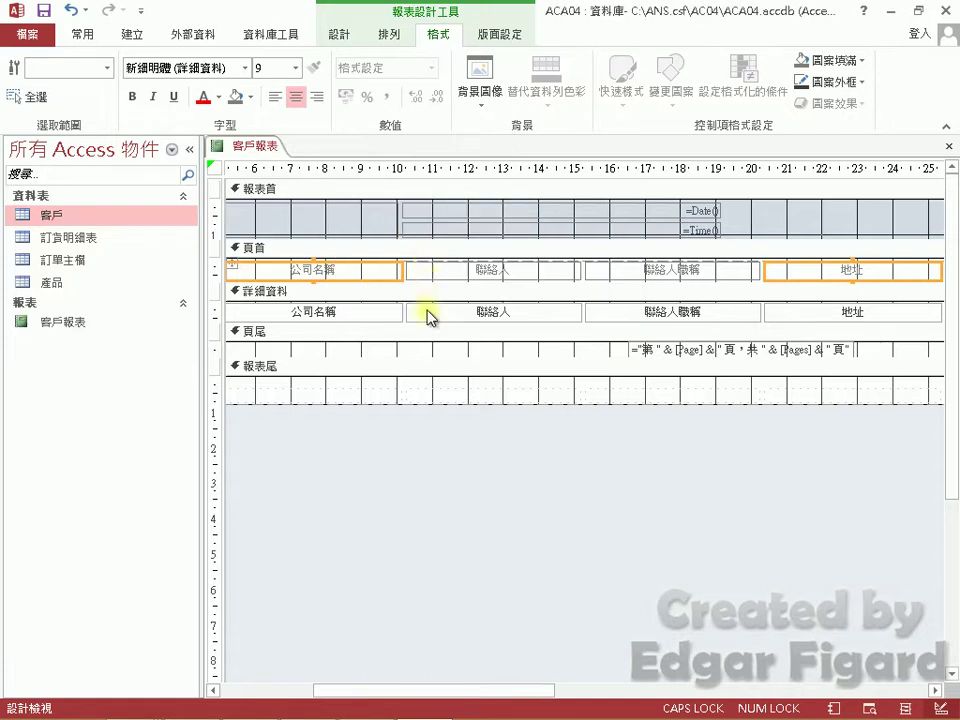
# Group the report by the first character of 客戶編號 (依第一個字元), and close the grouping pane
pyautogui.click(414, 446)
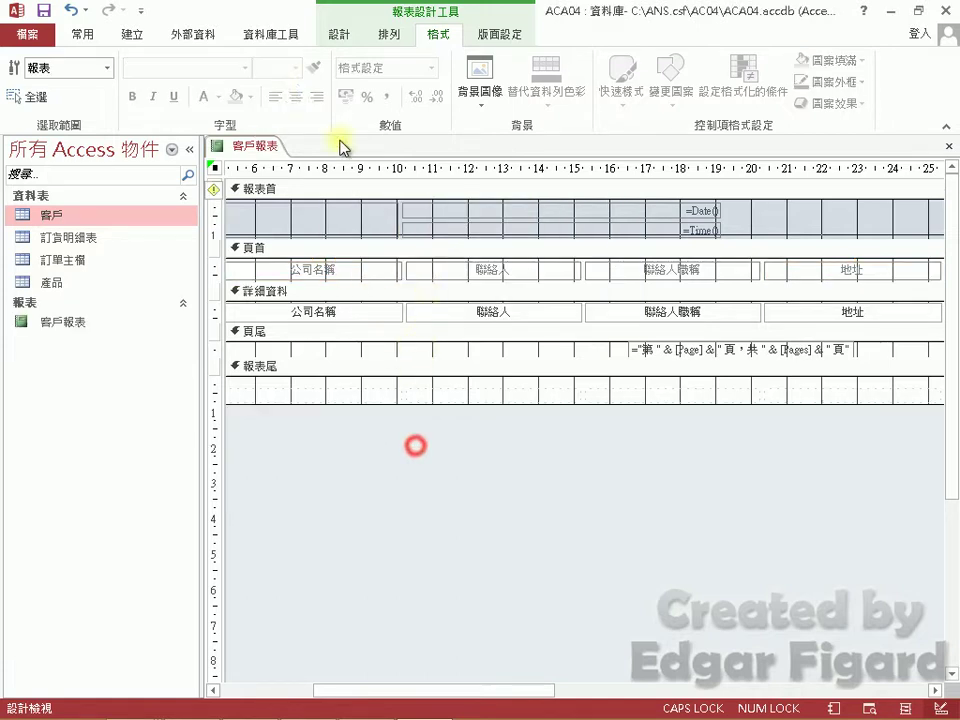
pyautogui.click(350, 36)
pyautogui.click(183, 60)
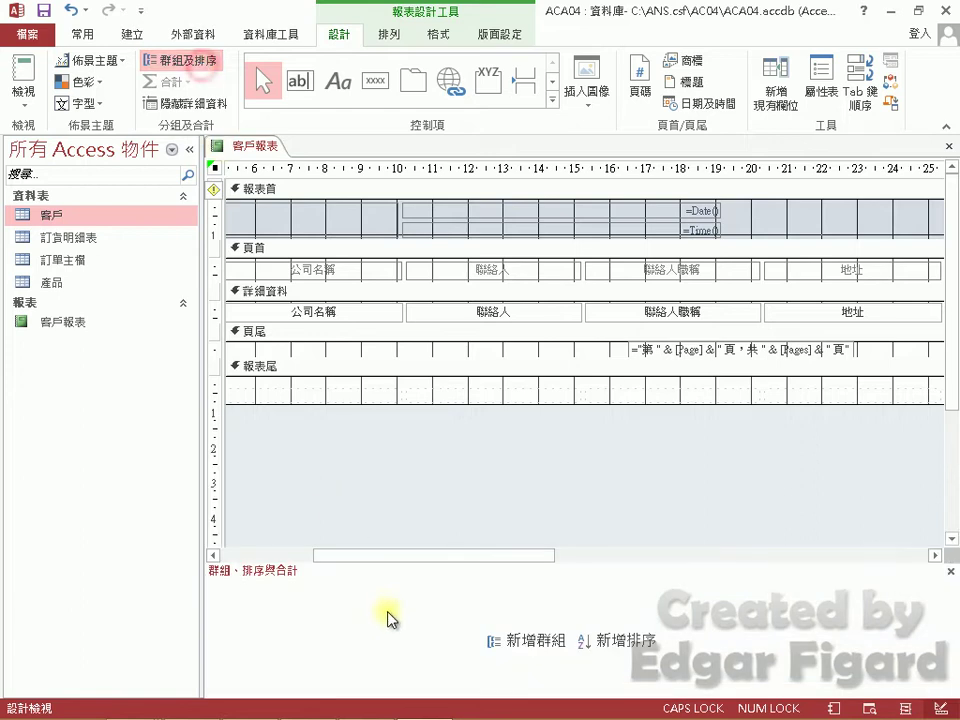
pyautogui.click(510, 640)
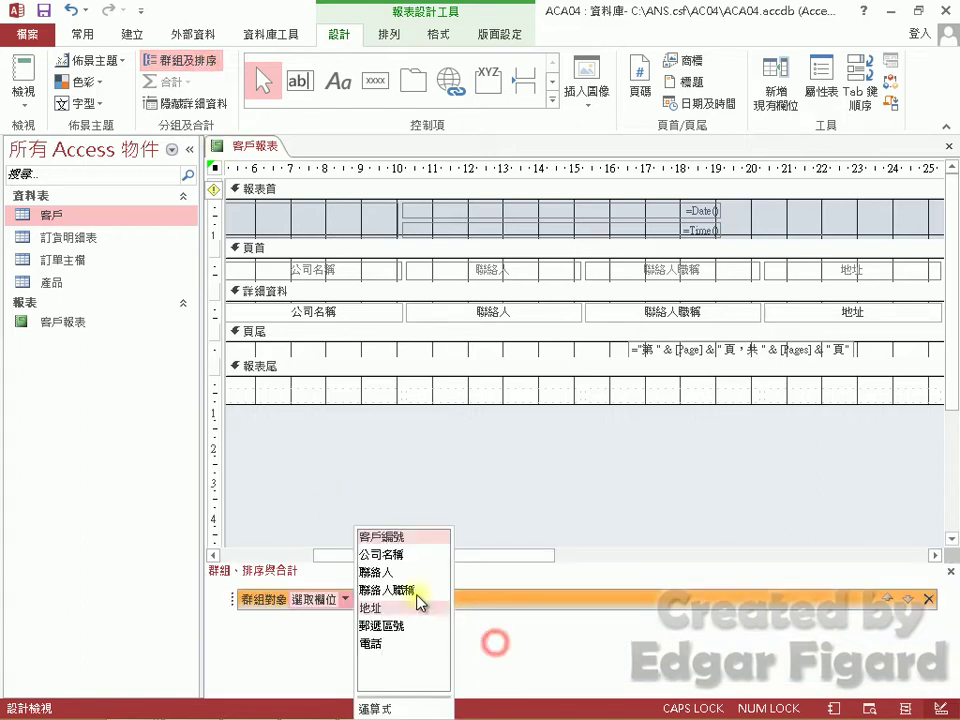
pyautogui.click(404, 538)
pyautogui.click(438, 600)
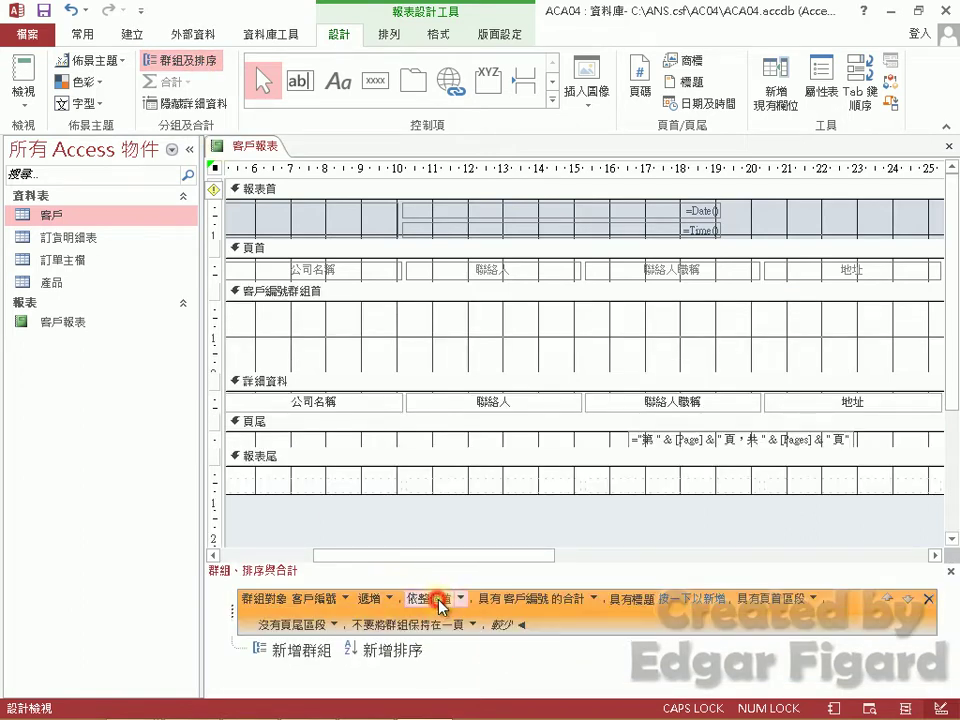
pyautogui.click(459, 599)
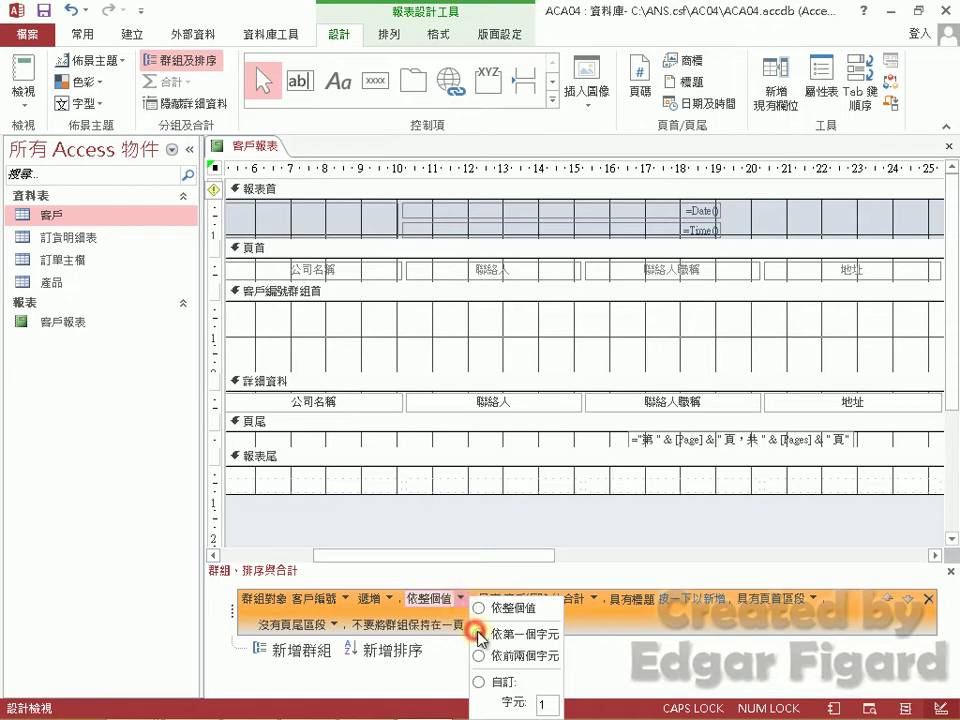
pyautogui.click(477, 634)
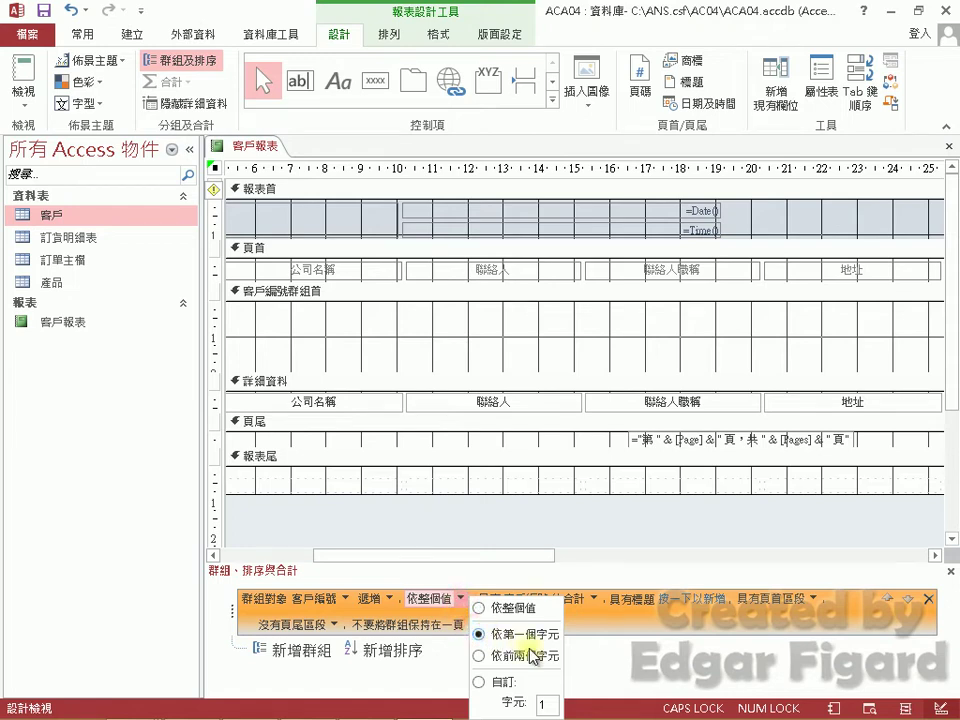
pyautogui.click(949, 572)
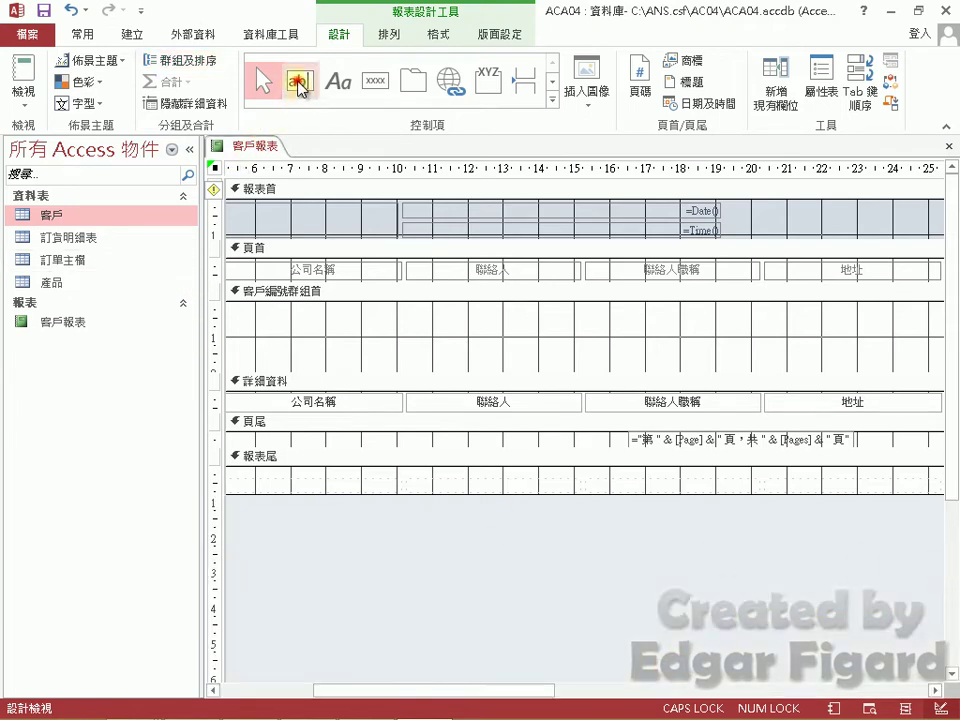
# Add a text box to the 客戶編號群組首 section, about 3.4 cm from the left edge and 0.6 cm from its top
pyautogui.click(298, 82)
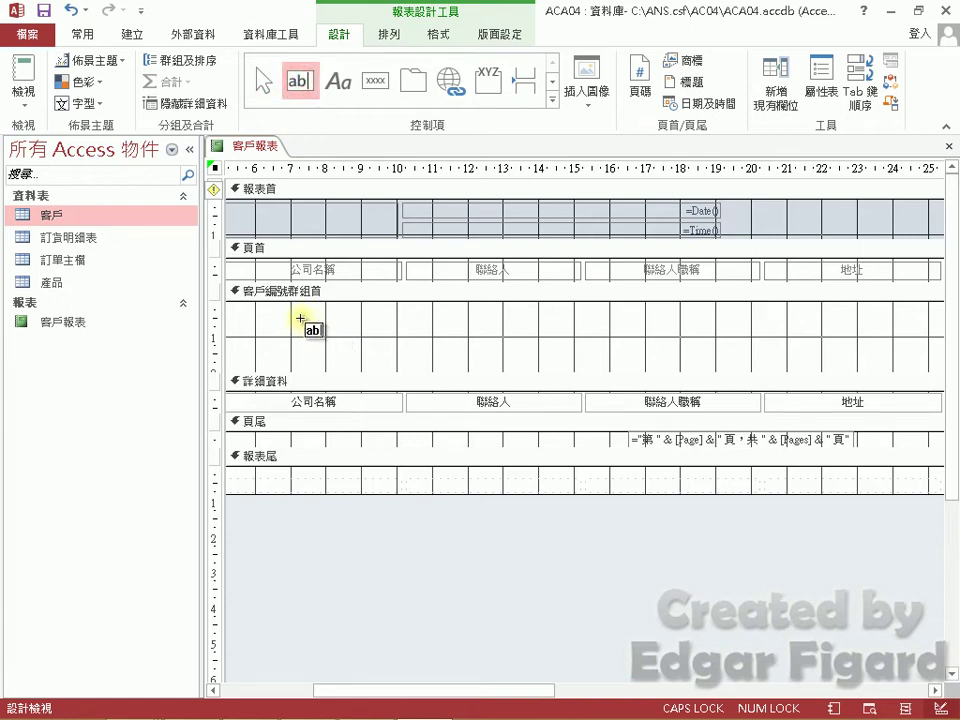
pyautogui.moveTo(414, 692); pyautogui.dragTo(271, 698)
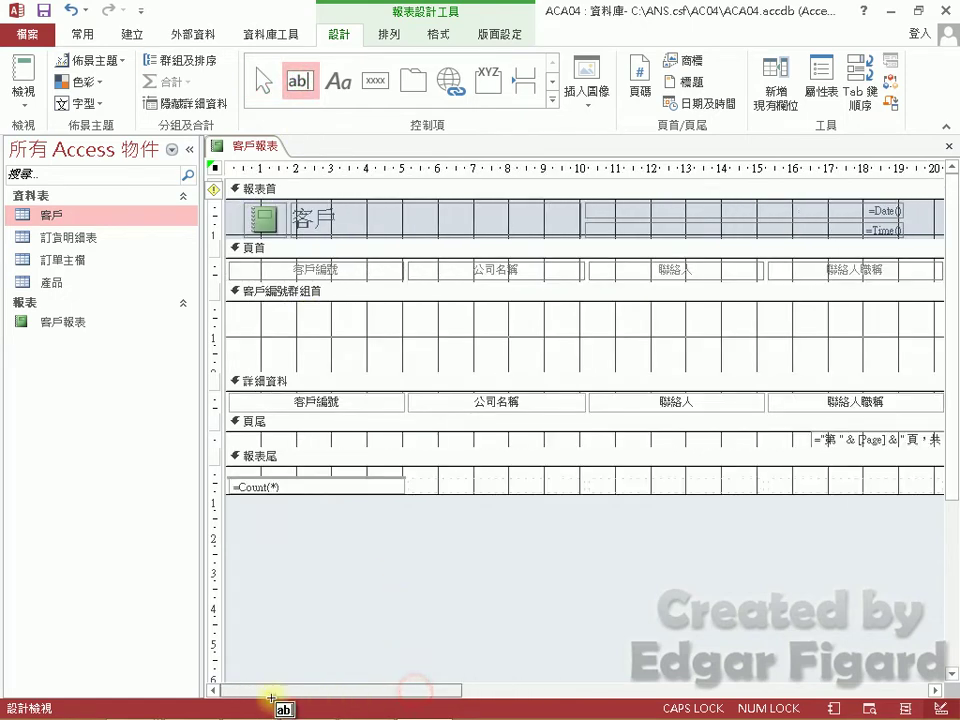
pyautogui.click(345, 323)
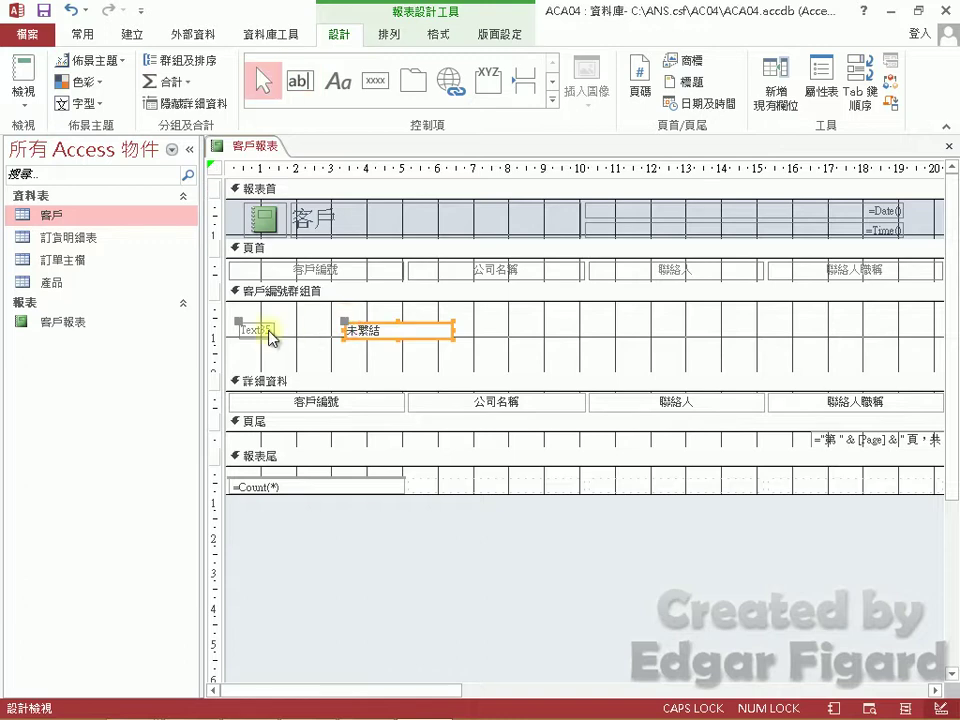
# Set the name (名稱) of the new text box's attached label to 客戶編號第一碼
pyautogui.click(266, 330)
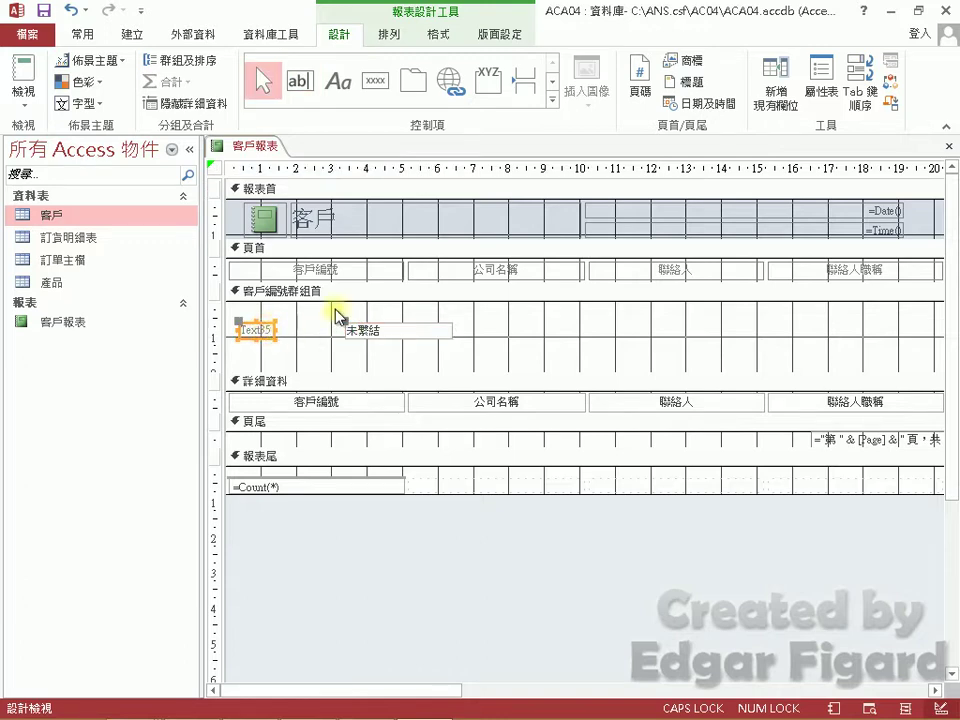
pyautogui.press('F4')
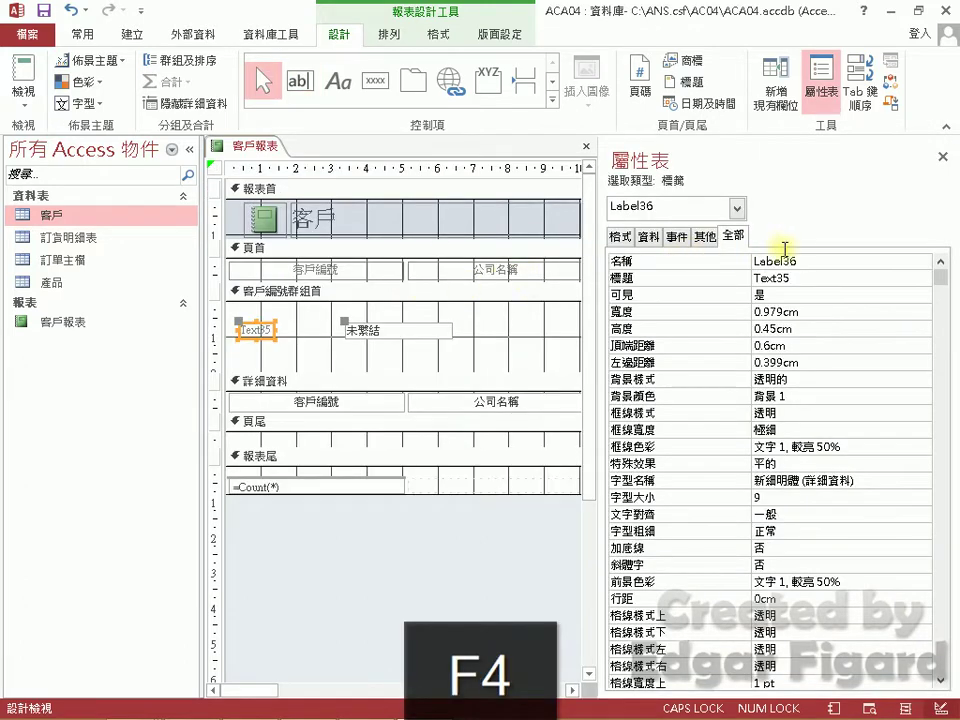
pyautogui.doubleClick(800, 261)
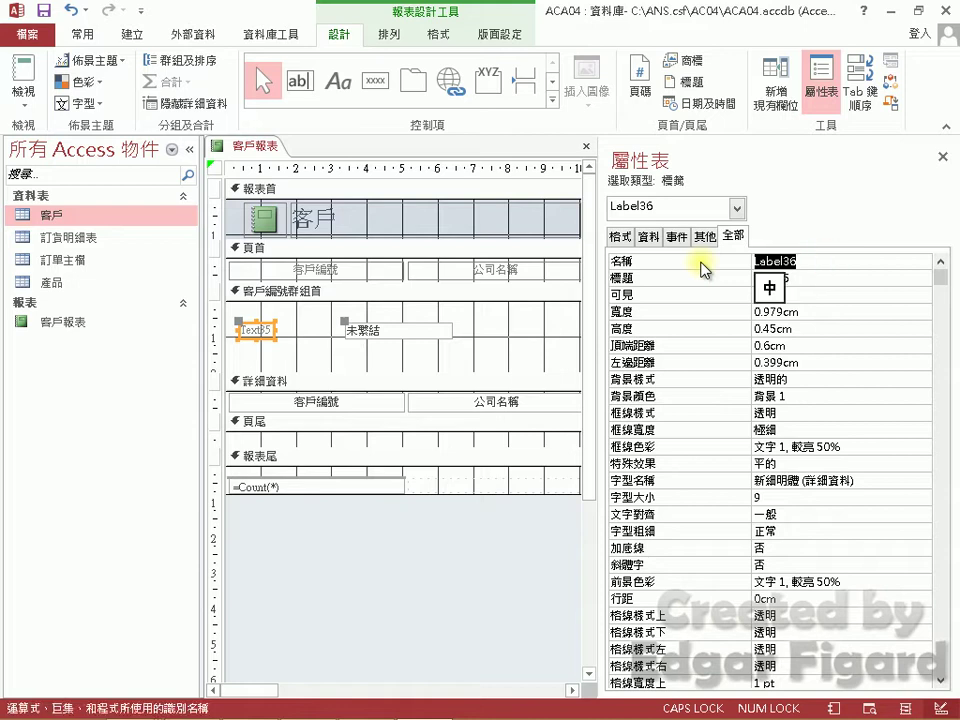
pyautogui.write('客')
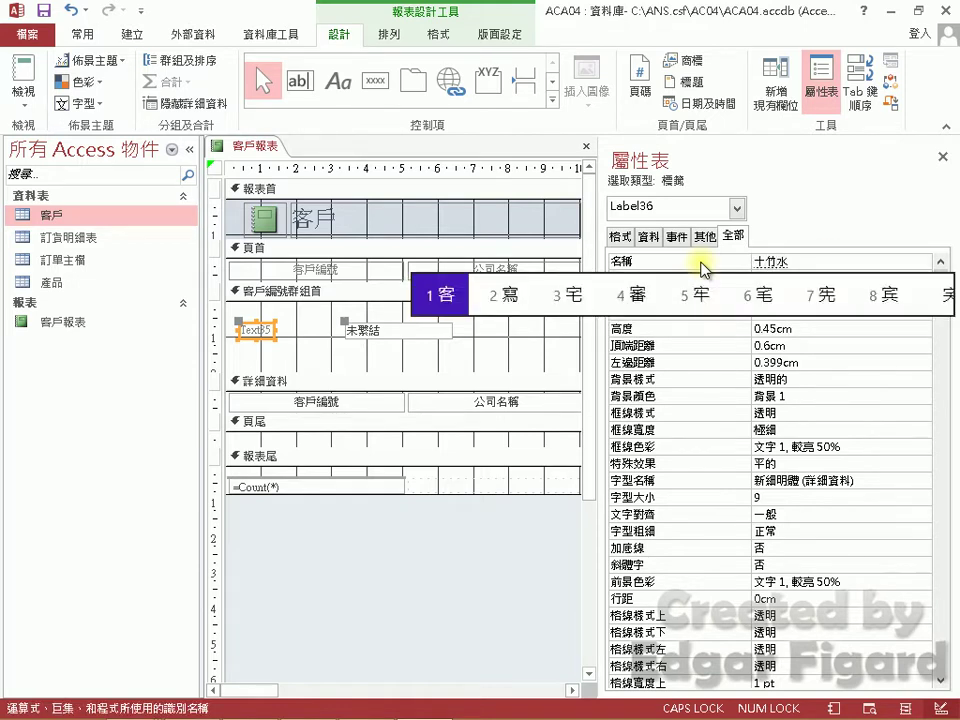
pyautogui.write('戶編')
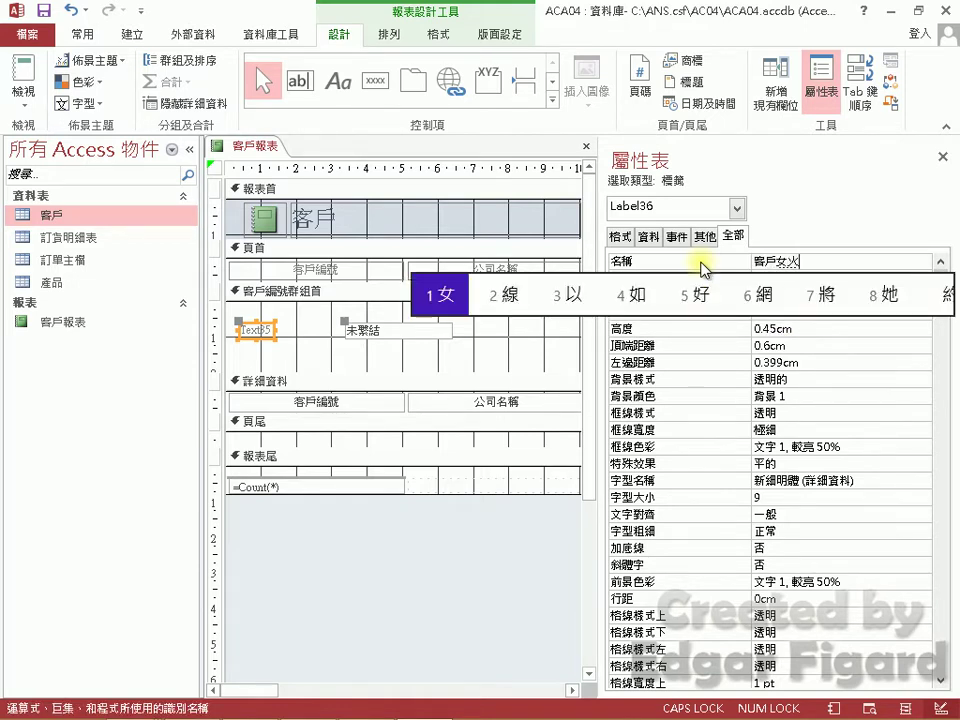
pyautogui.write('碼第')
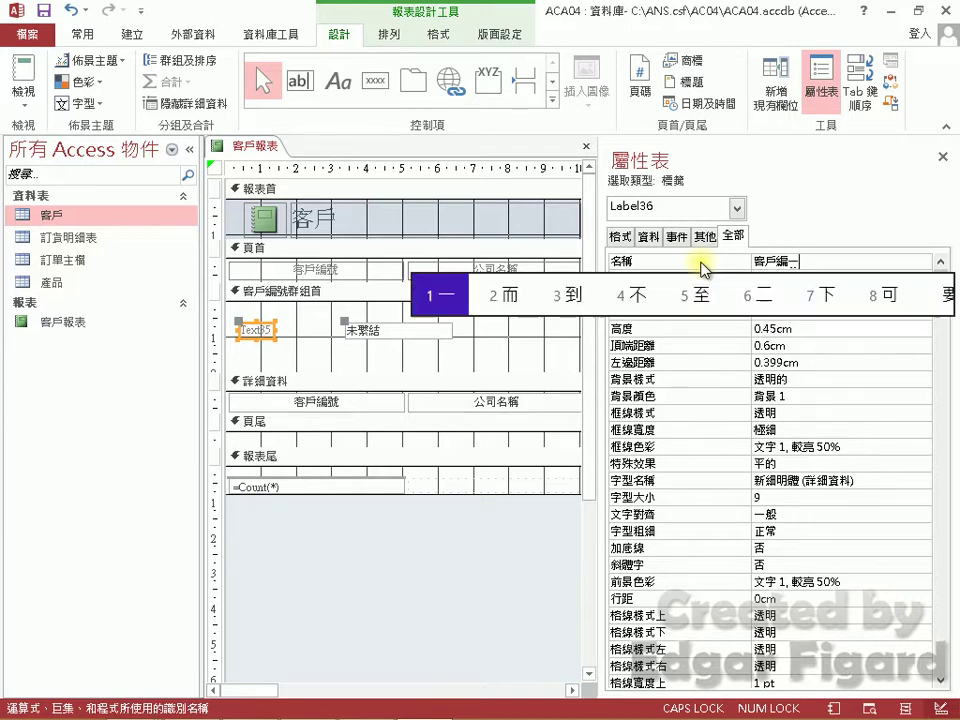
pyautogui.write('一碼')
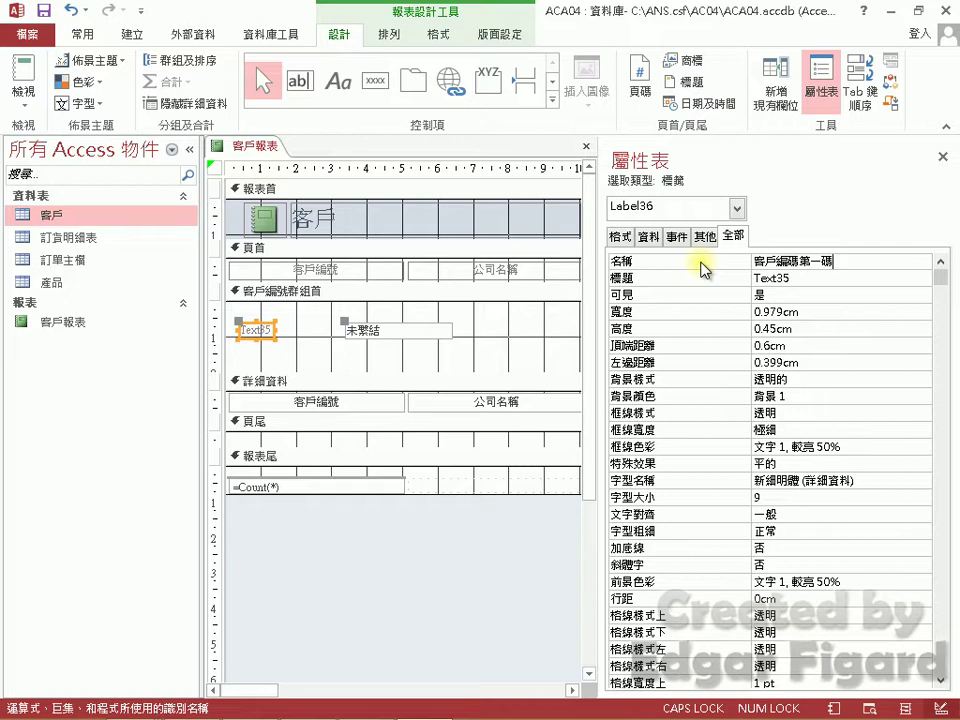
pyautogui.click(792, 260)
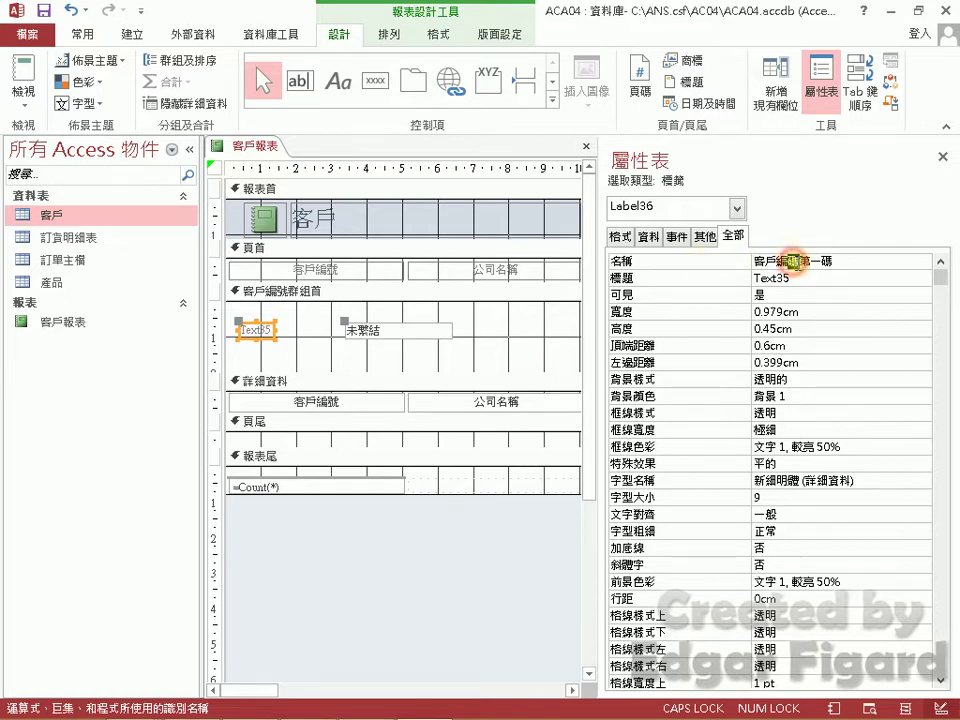
pyautogui.press('Down')
pyautogui.press('1')
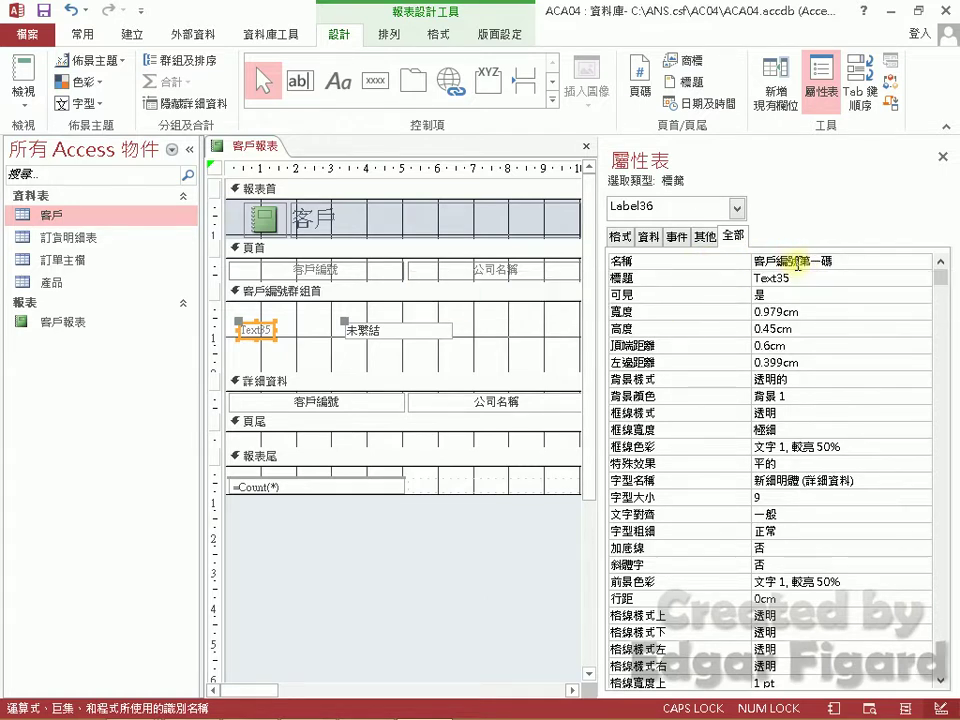
# Copy the label's name 客戶編號第一碼 into its caption (標題), and widen the label to fit the whole text
pyautogui.doubleClick(834, 262)
pyautogui.hotkey('ctrl', 'c')
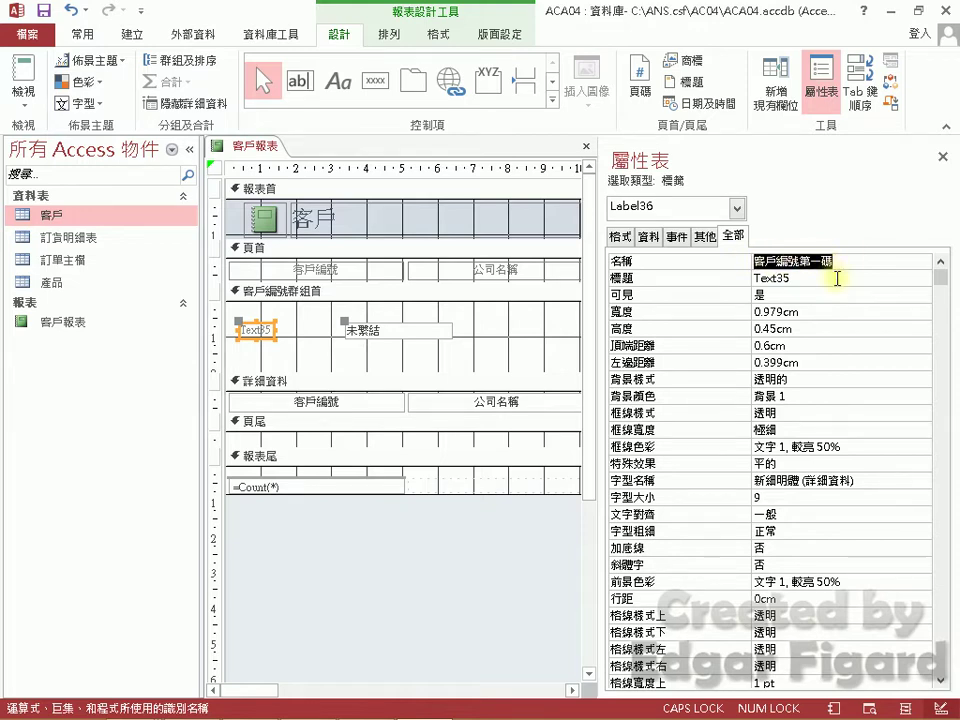
pyautogui.doubleClick(833, 277)
pyautogui.hotkey('ctrl', 'v')
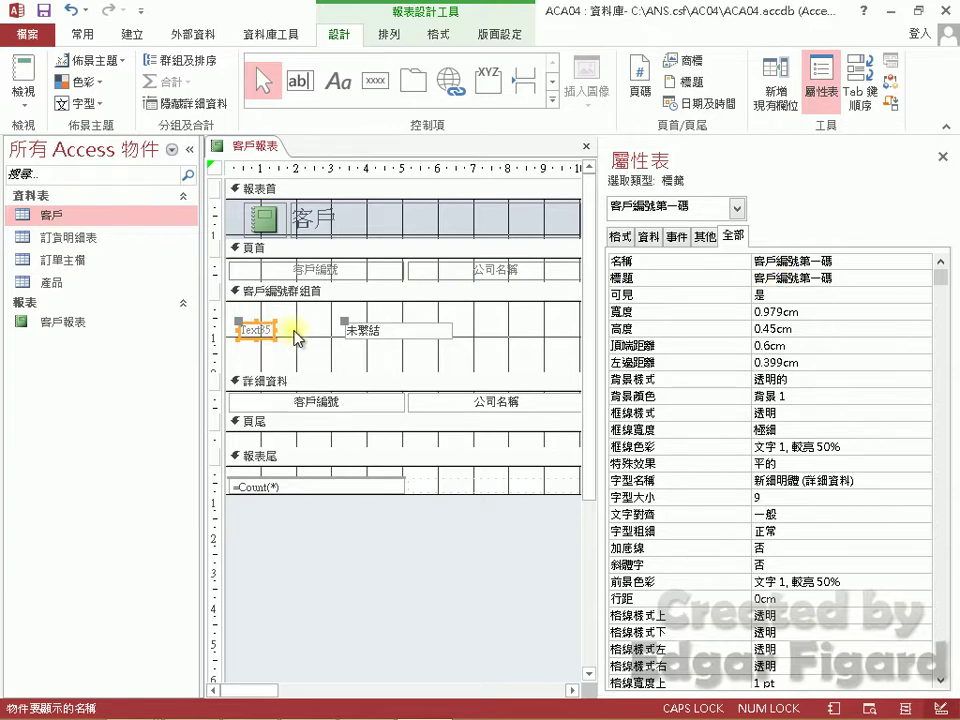
pyautogui.click(294, 330)
pyautogui.click(265, 330)
pyautogui.click(272, 329)
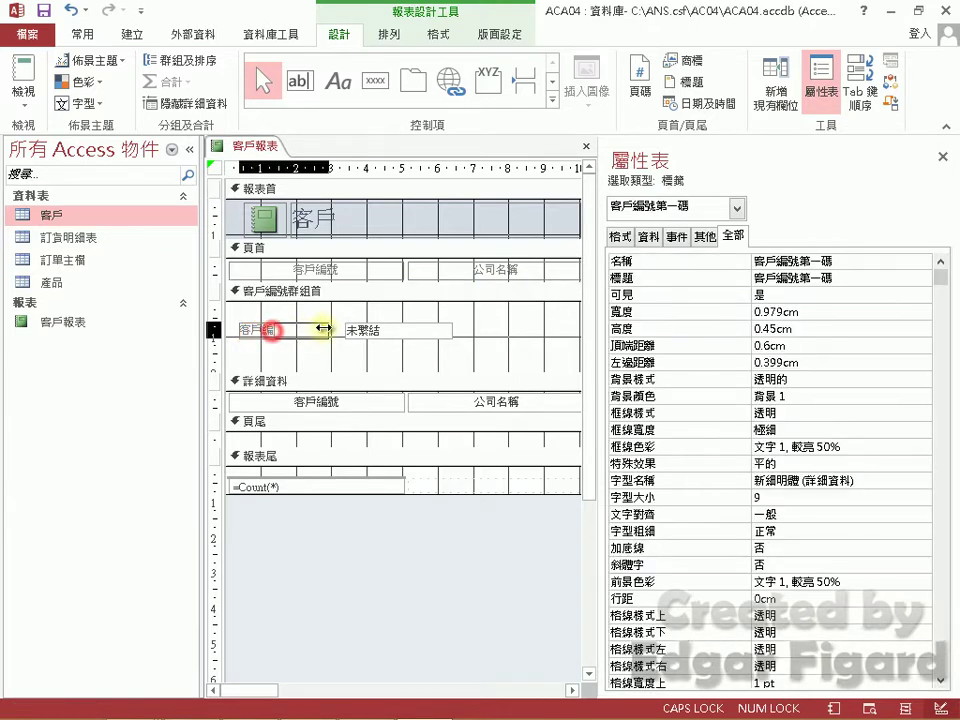
pyautogui.press('Return')
# Name the unbound text box in the group header 群組第一碼
pyautogui.click(368, 328)
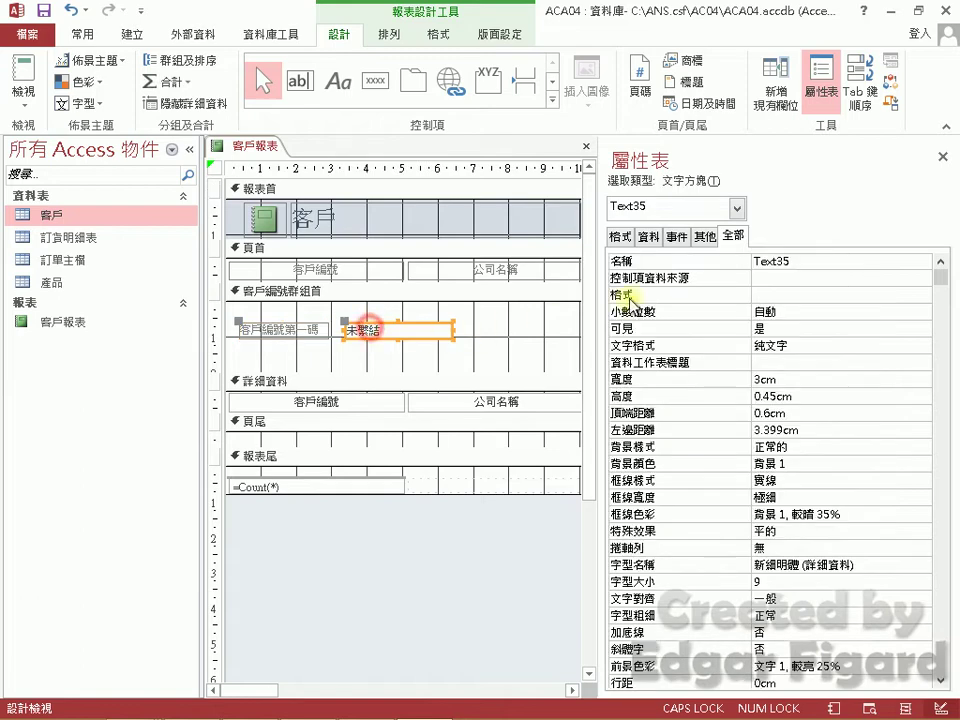
pyautogui.click(788, 262)
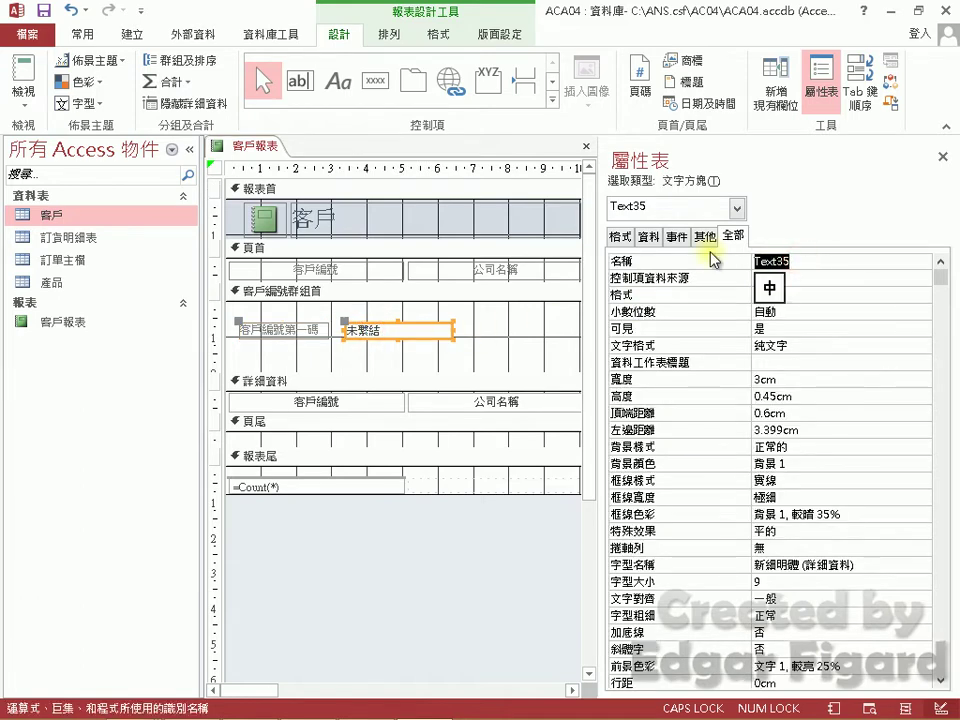
pyautogui.write('群組')
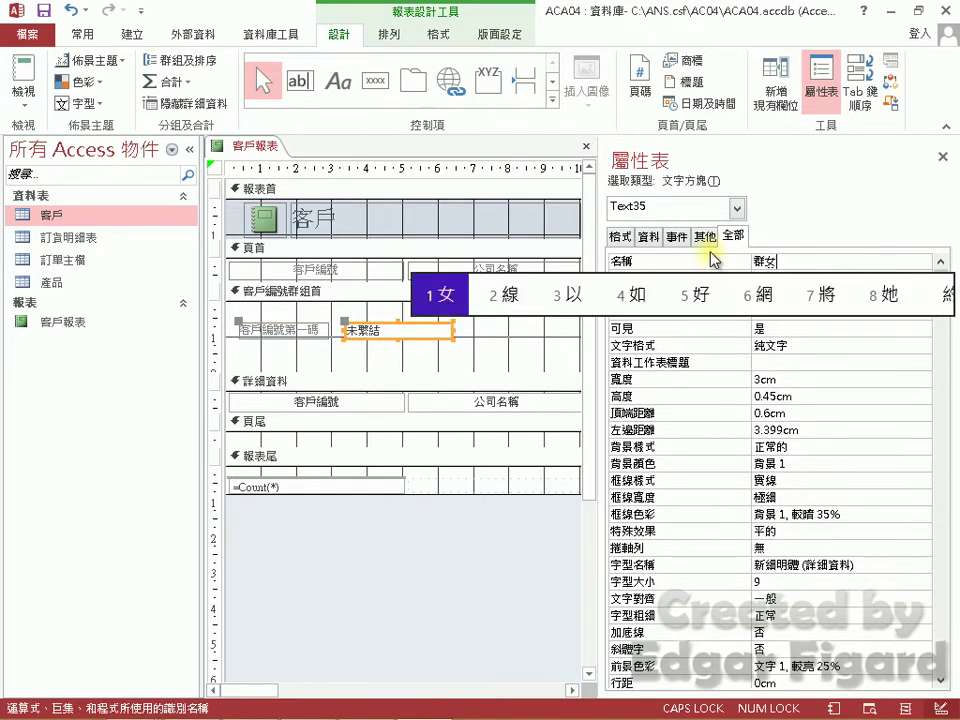
pyautogui.write('第一碼')
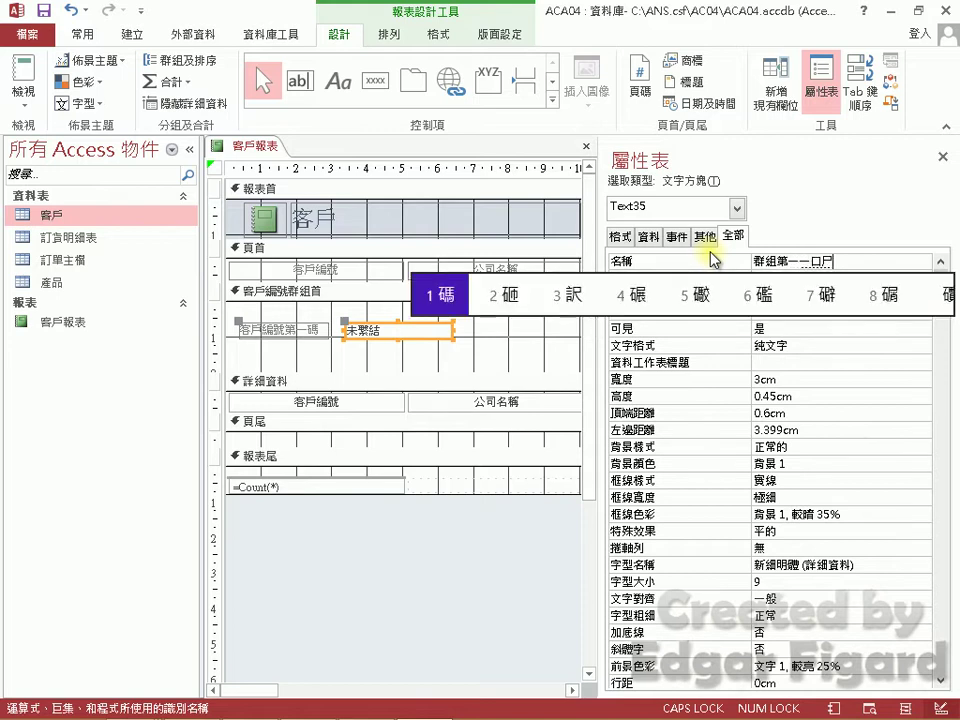
pyautogui.moveTo(810, 262); pyautogui.dragTo(752, 265)
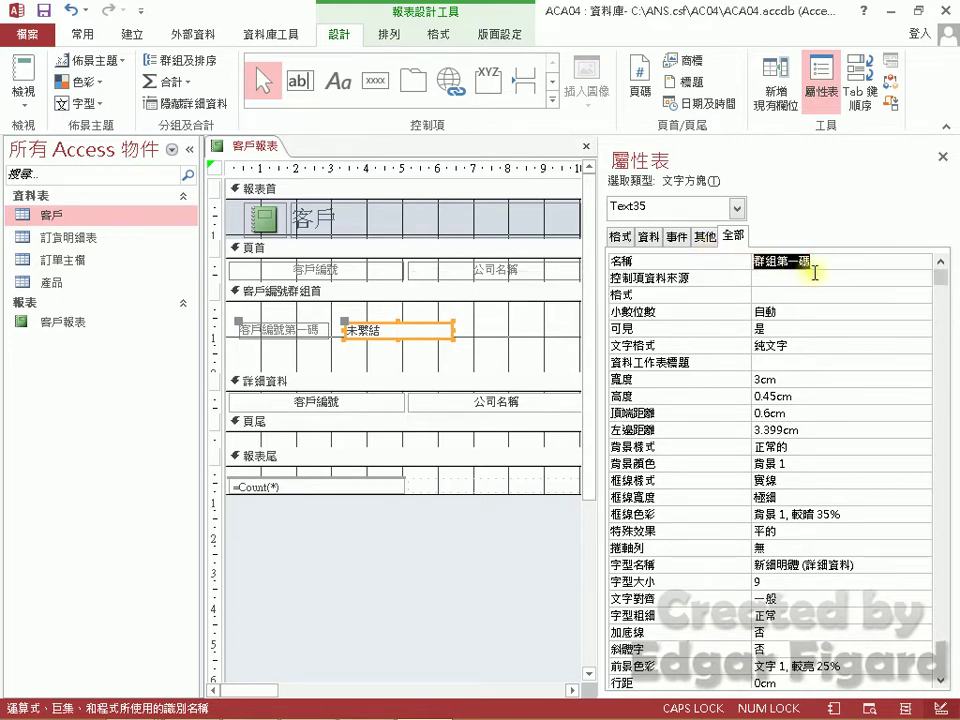
# Set the control source (控制項資料來源) of the 群組第一碼 text box to =Left([客戶編號],1)
pyautogui.click(813, 280)
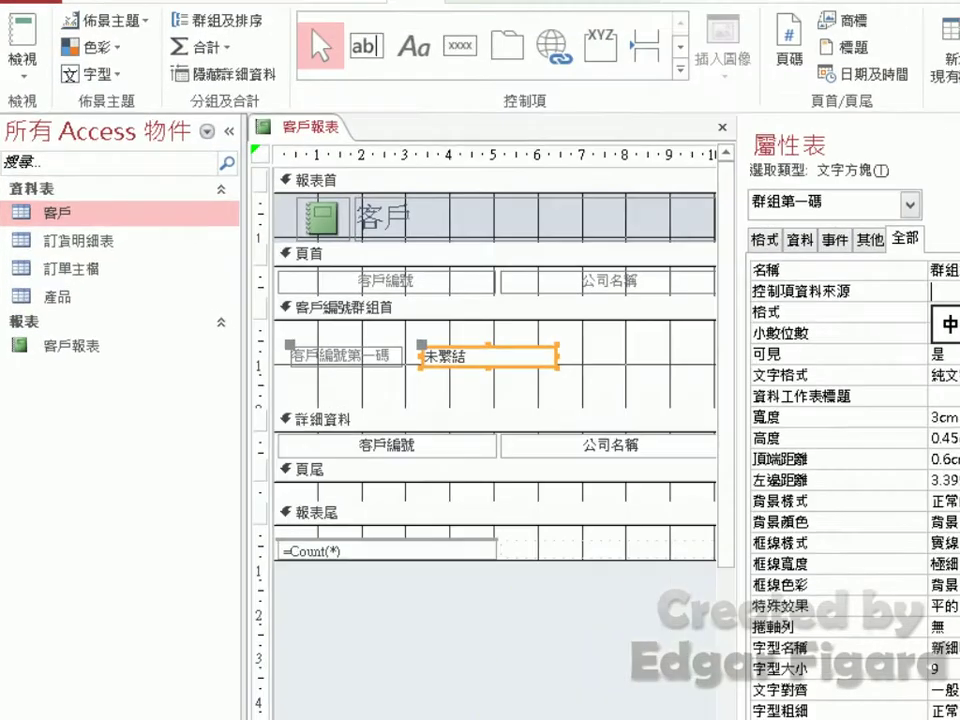
pyautogui.hotkey('alt', 'Tab')
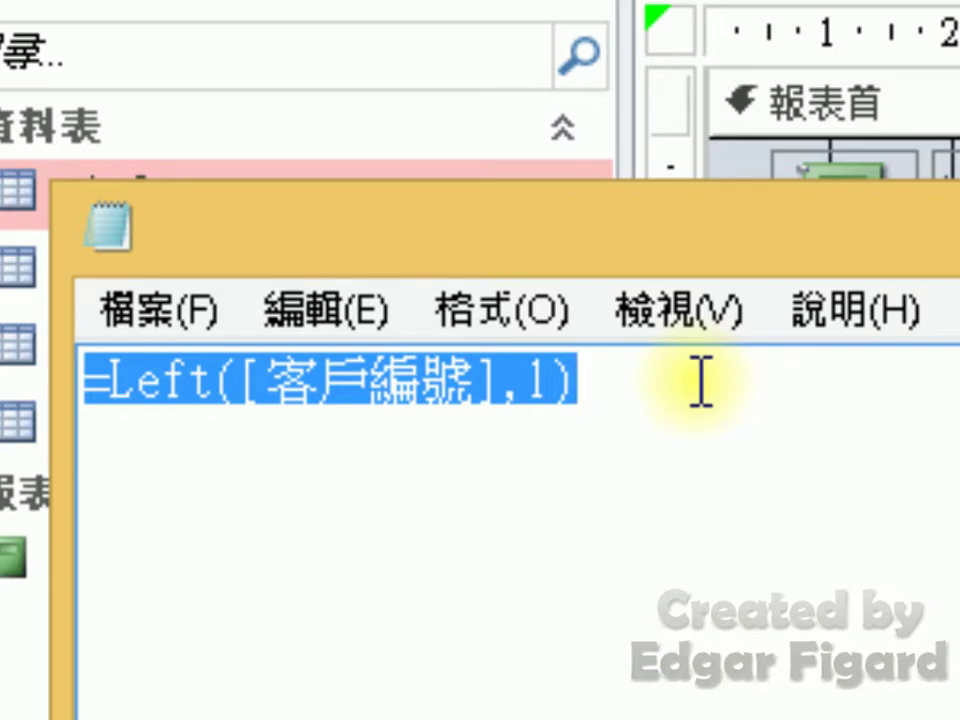
pyautogui.click(829, 226)
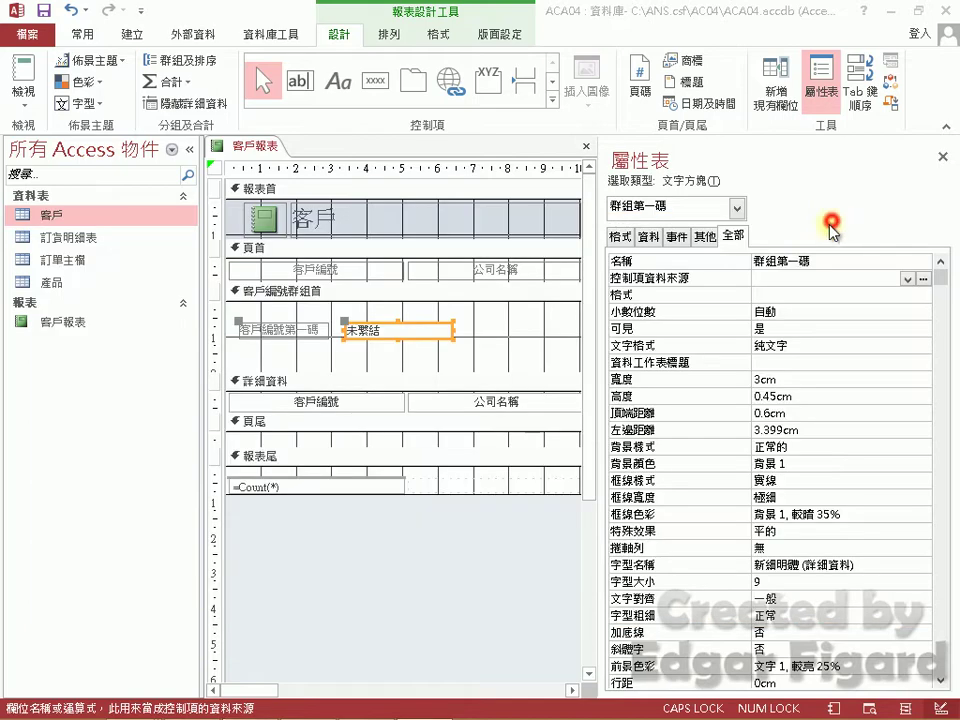
pyautogui.click(793, 276)
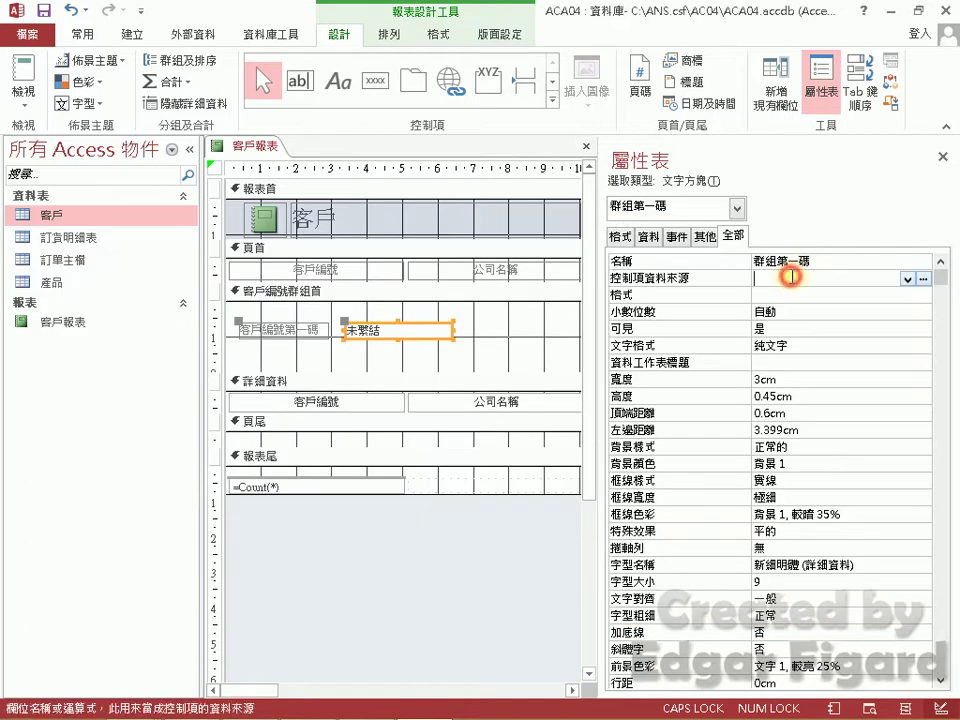
pyautogui.write('=Left([客戶編號],1)')
pyautogui.press('Return')
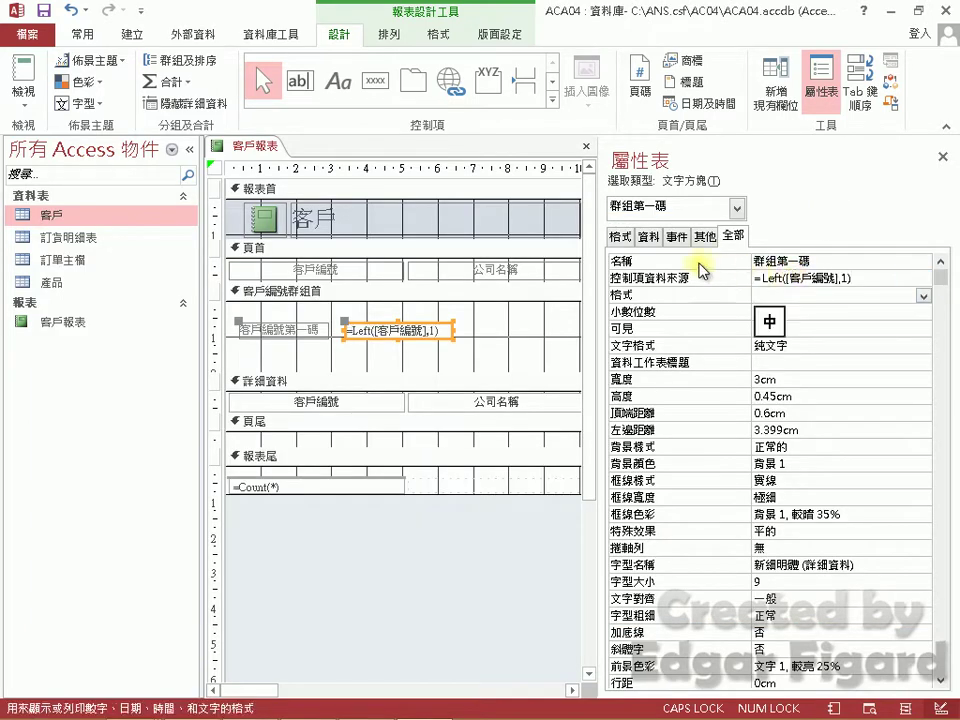
# Set the background color (背景顏色) of the 群組第一碼 text box to #FF0000
pyautogui.click(621, 236)
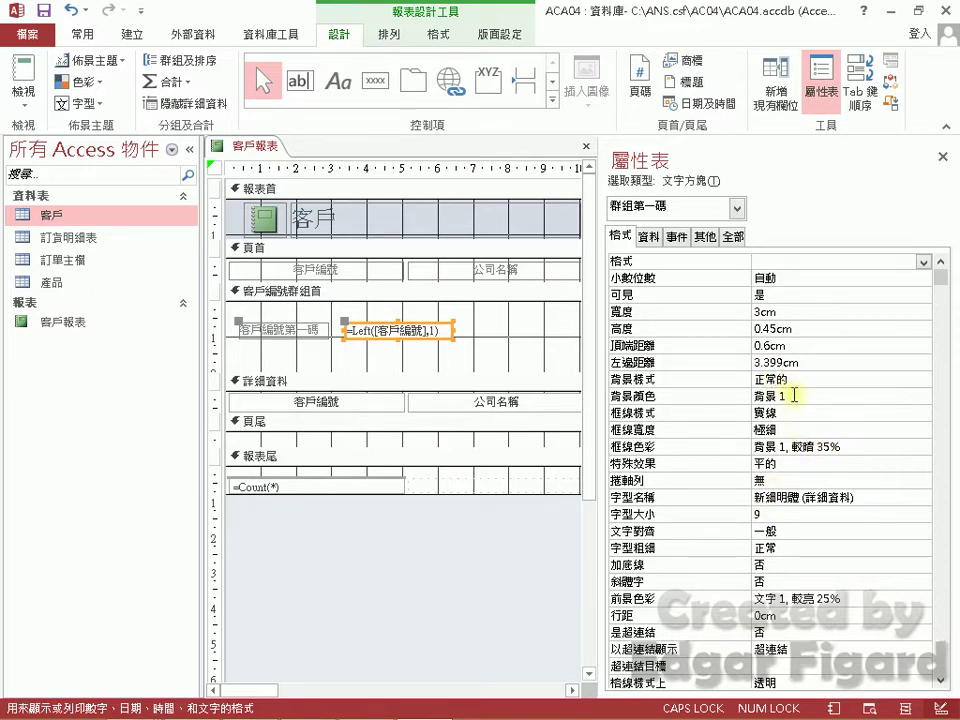
pyautogui.click(792, 396)
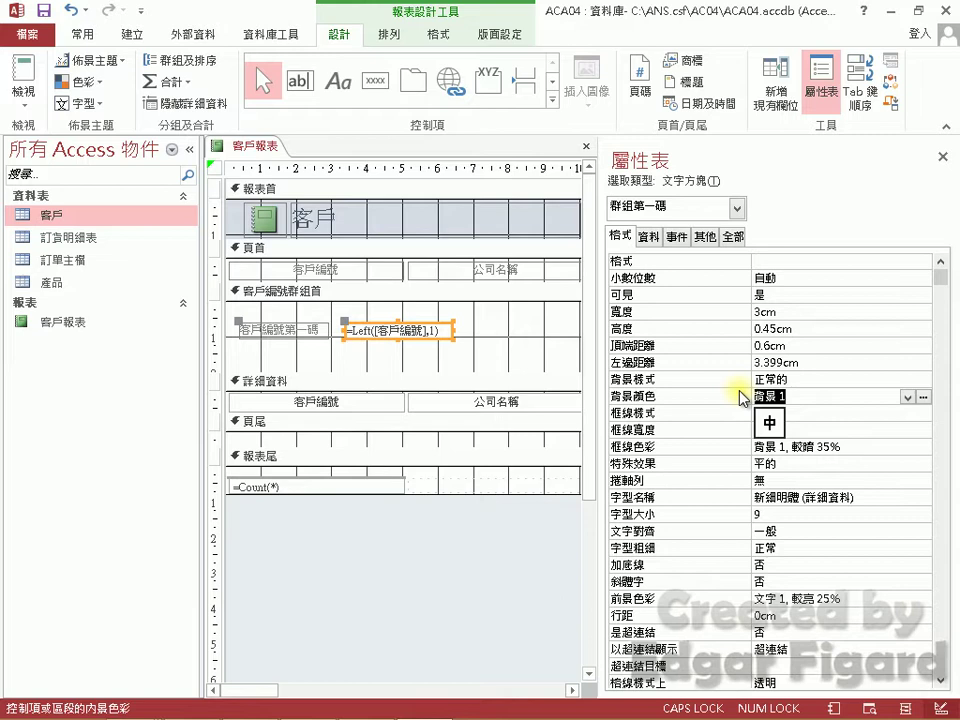
pyautogui.write('#')
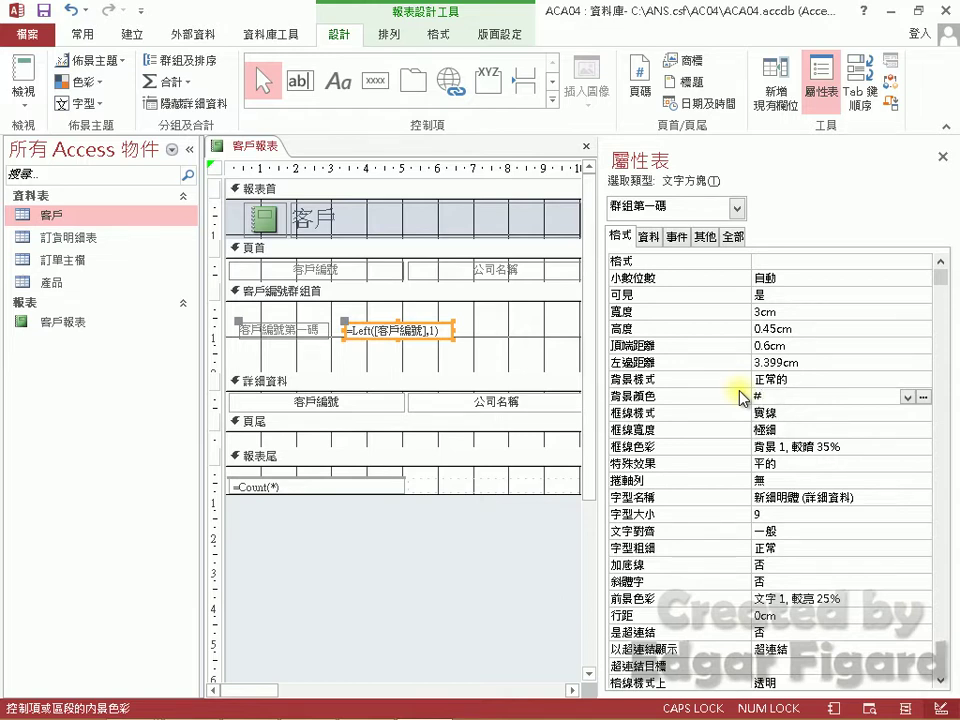
pyautogui.write('FF0000')
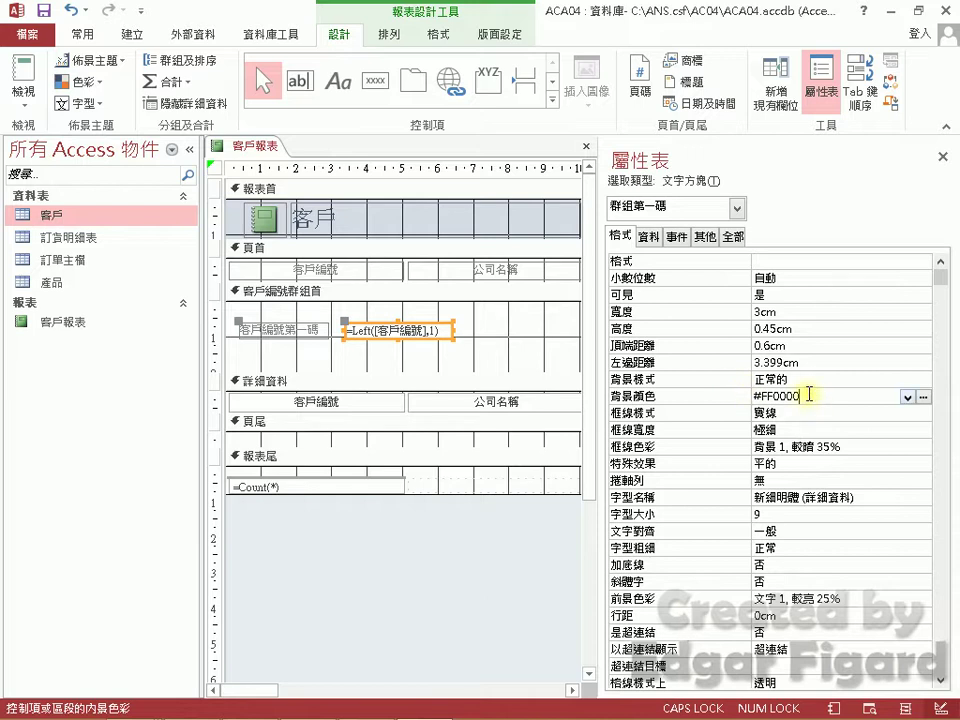
pyautogui.doubleClick(806, 395)
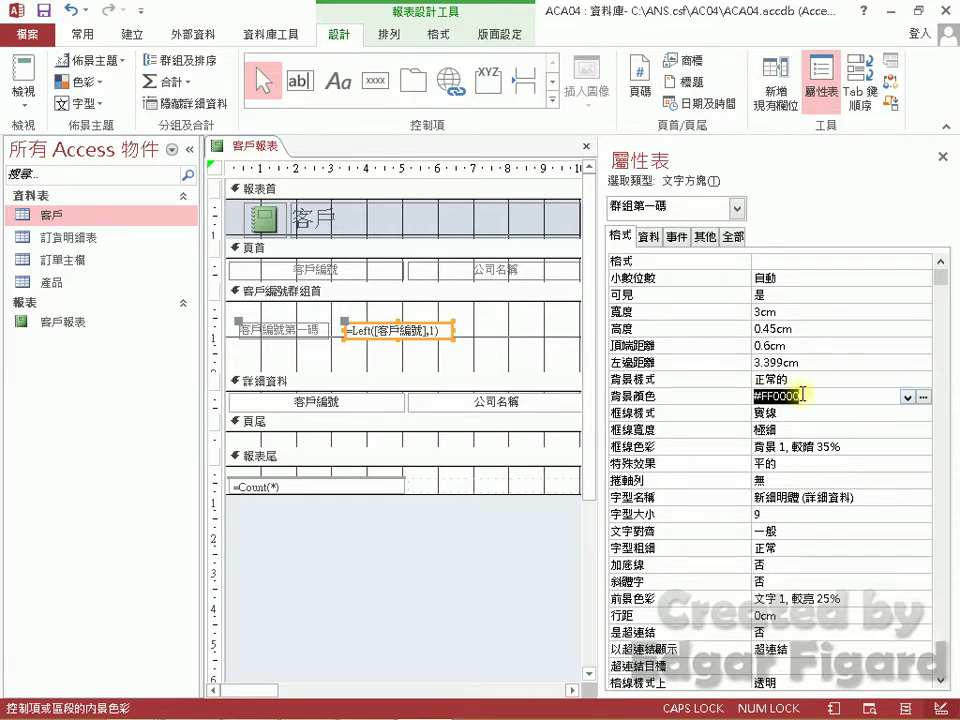
pyautogui.press('Return')
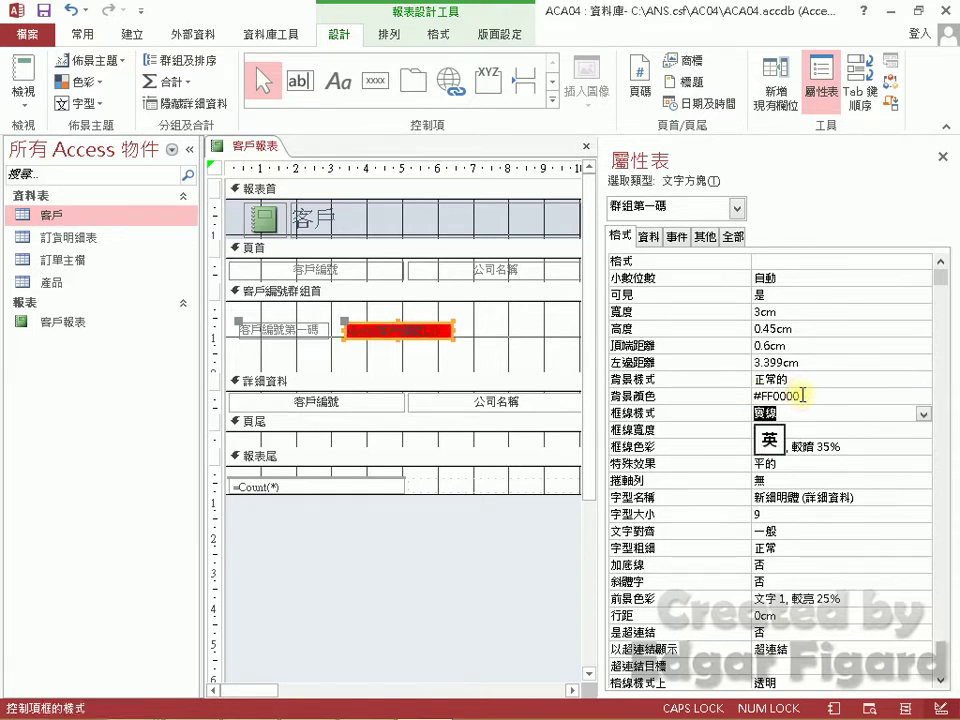
# Set the font weight (字型粗細) of the 群組第一碼 text box to 粗體
pyautogui.click(866, 549)
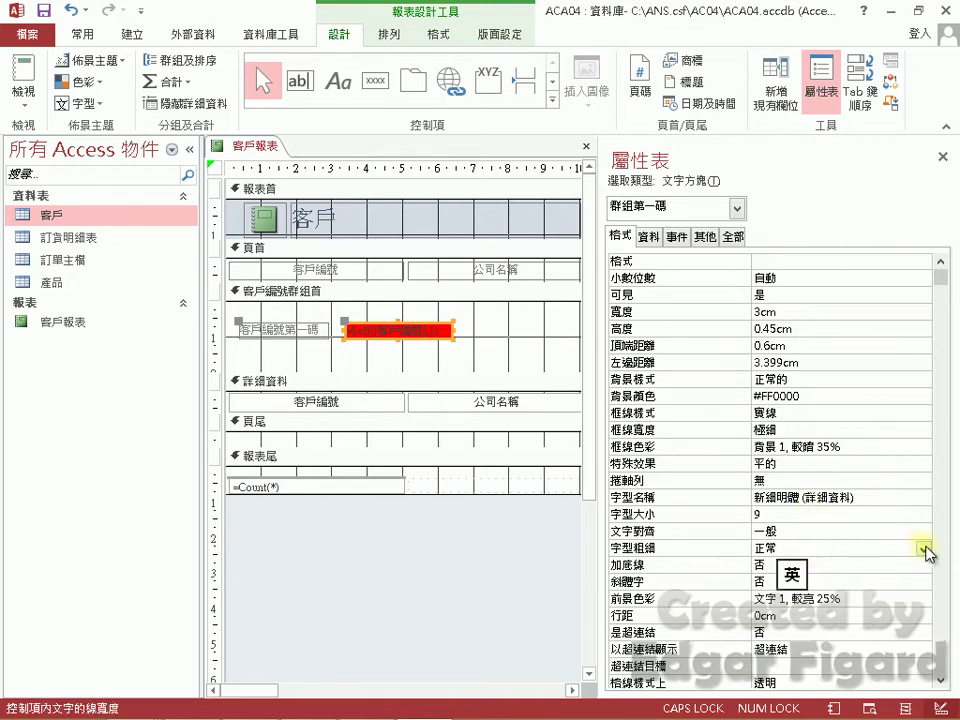
pyautogui.click(922, 549)
pyautogui.click(814, 661)
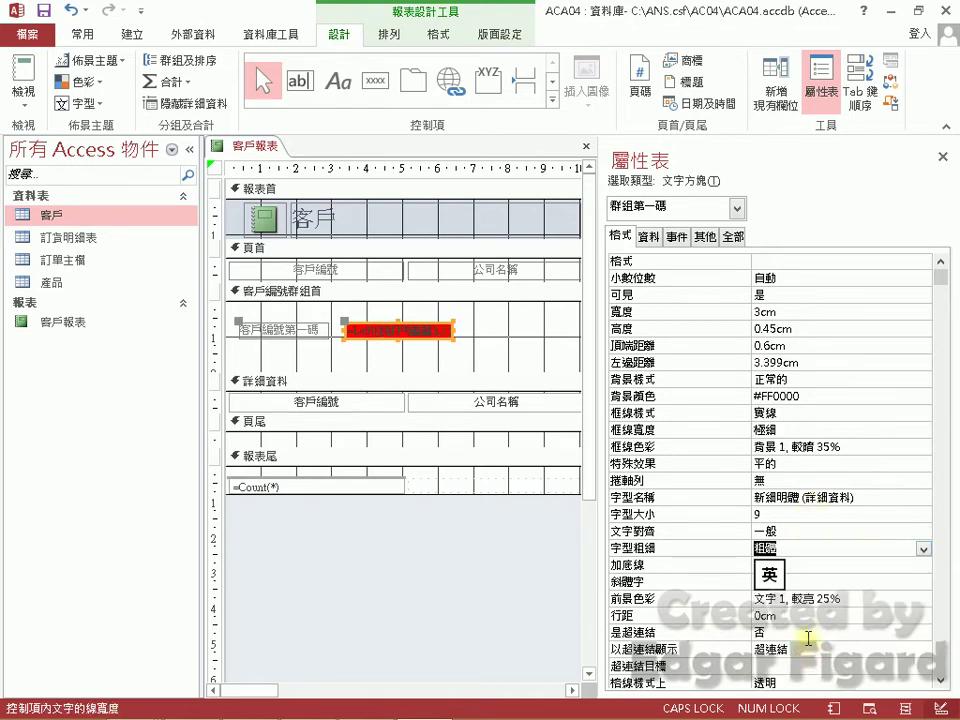
# Set the foreground color (前景色彩) of the 群組第一碼 text box to #FFFFFF and save the report
pyautogui.click(829, 600)
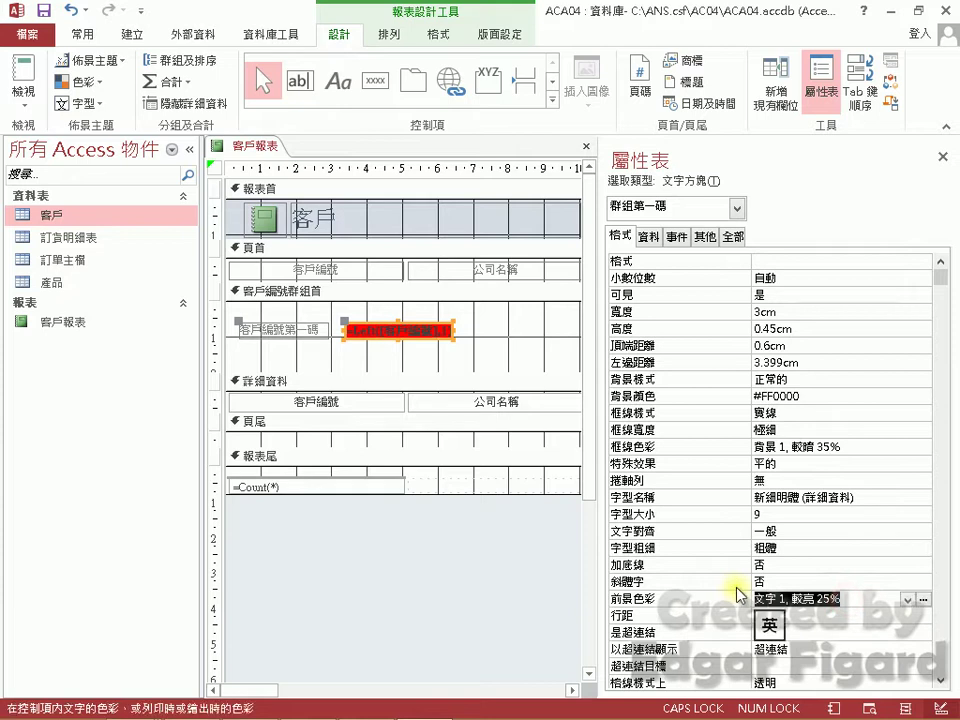
pyautogui.write('#FF')
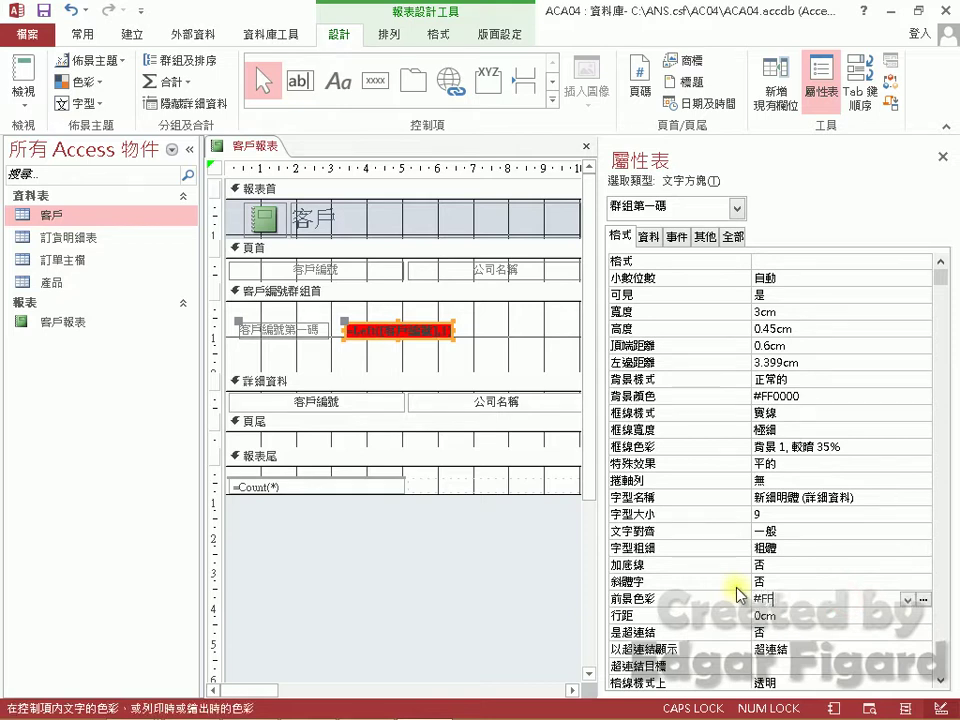
pyautogui.write('FFFF')
pyautogui.doubleClick(797, 600)
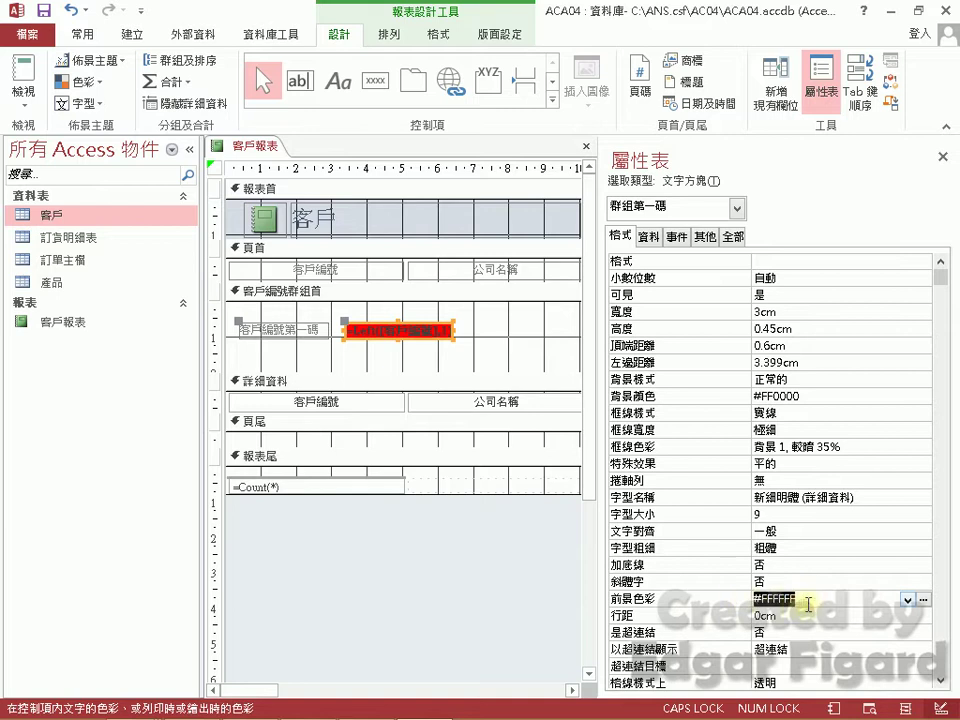
pyautogui.press('Return')
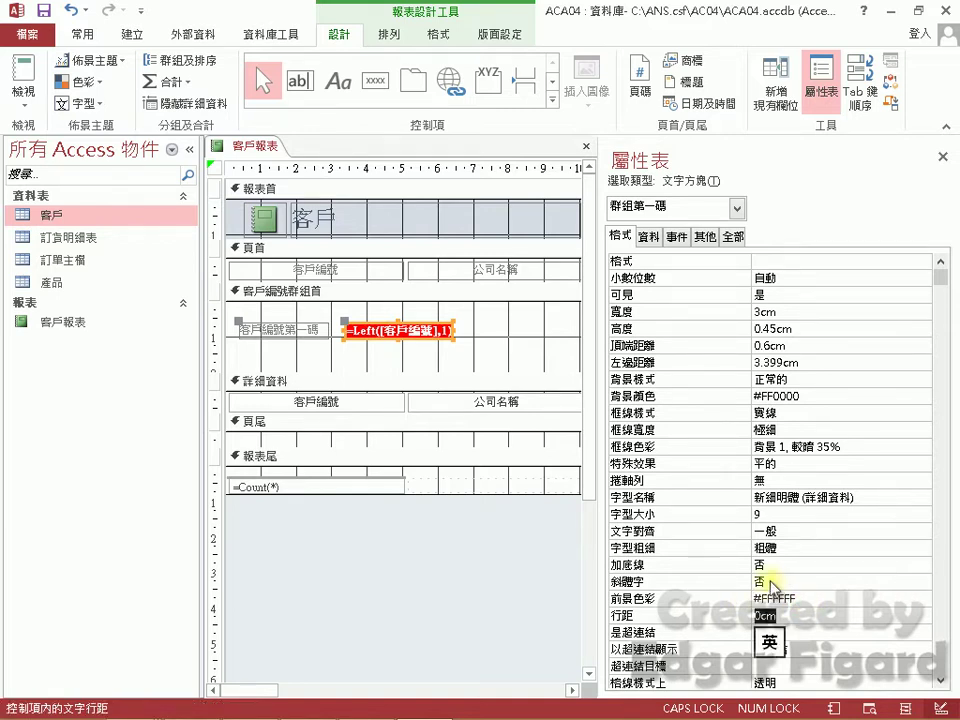
pyautogui.click(46, 18)
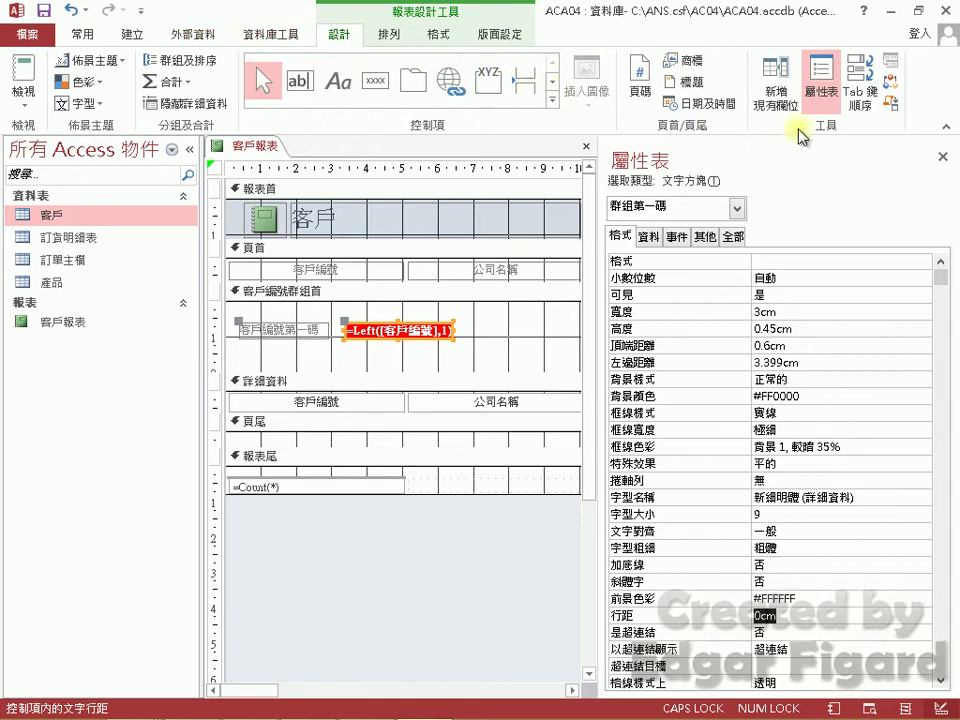
pyautogui.click(941, 152)
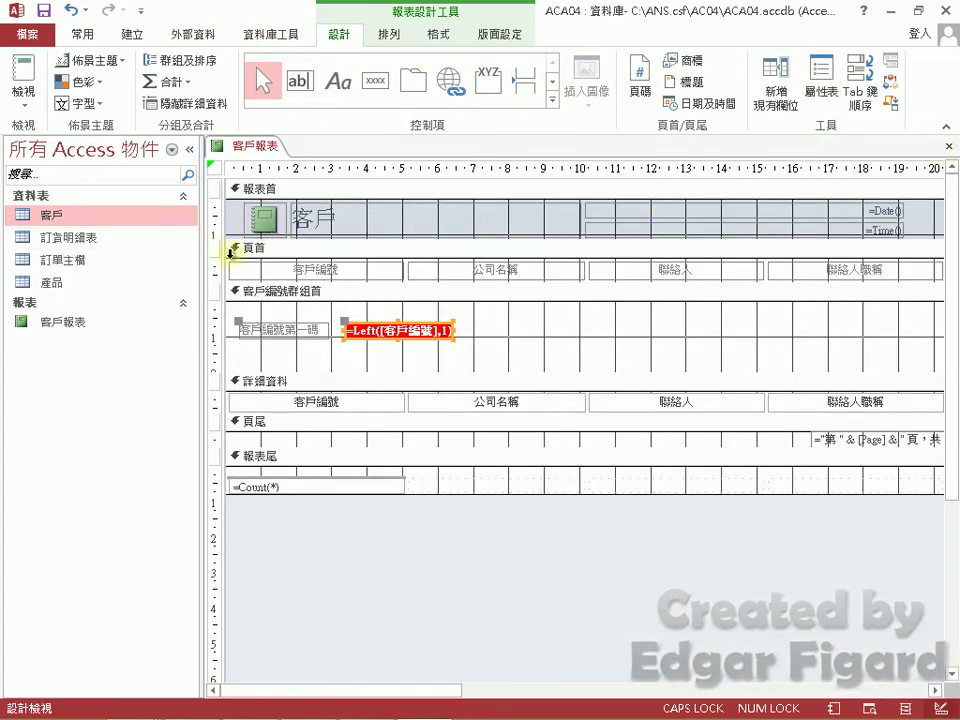
# Move the whole column layout of headers and detail fields right so it starts at about 4 cm on the ruler
pyautogui.click(228, 268)
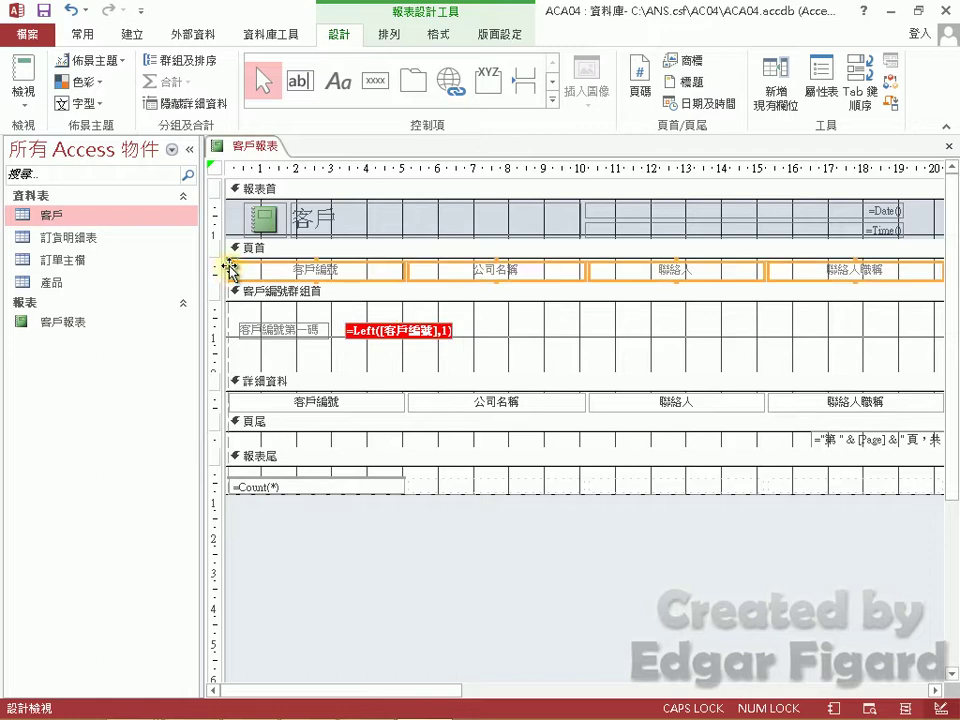
pyautogui.moveTo(240, 272); pyautogui.dragTo(366, 262)
pyautogui.click(330, 390)
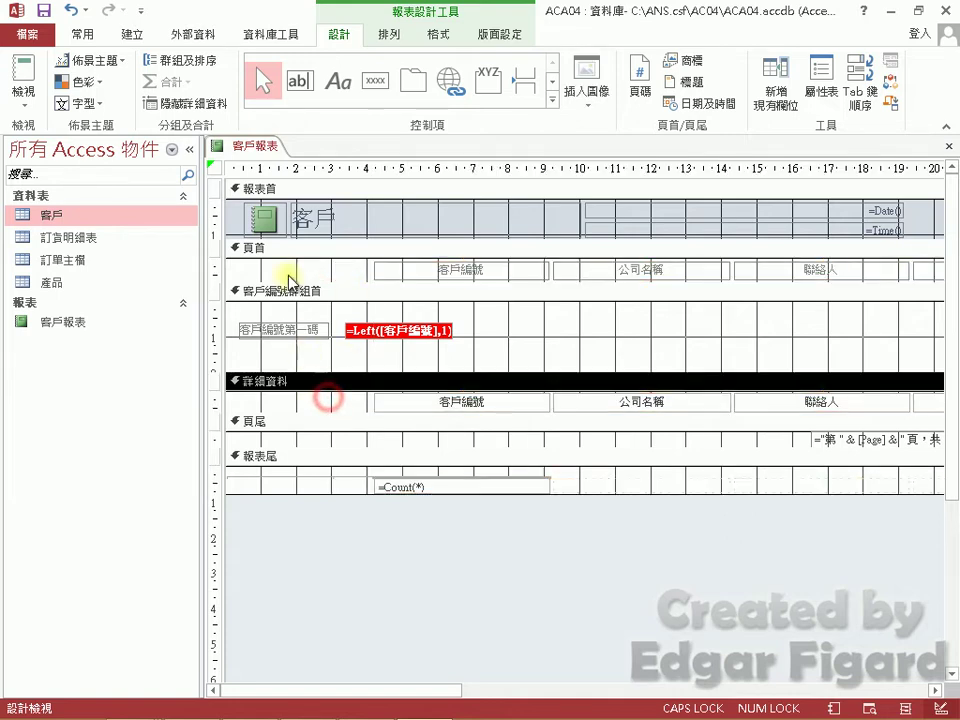
# Add an unbound text box to the detail section (詳細資料), in the free space before 客戶編號, and delete its attached label
pyautogui.click(299, 80)
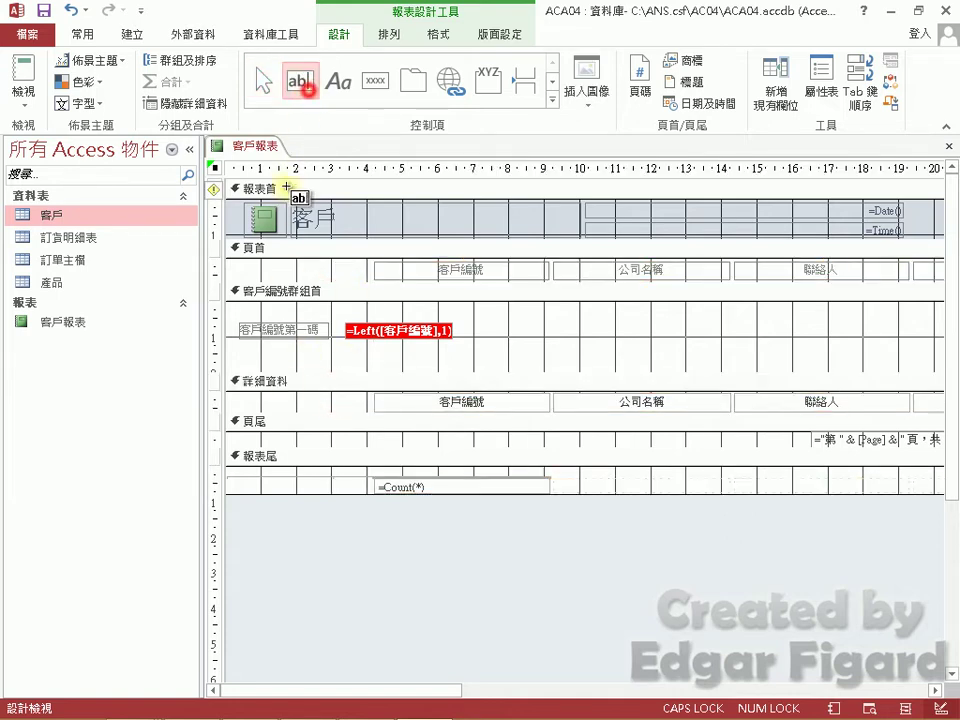
pyautogui.click(271, 405)
pyautogui.click(243, 412)
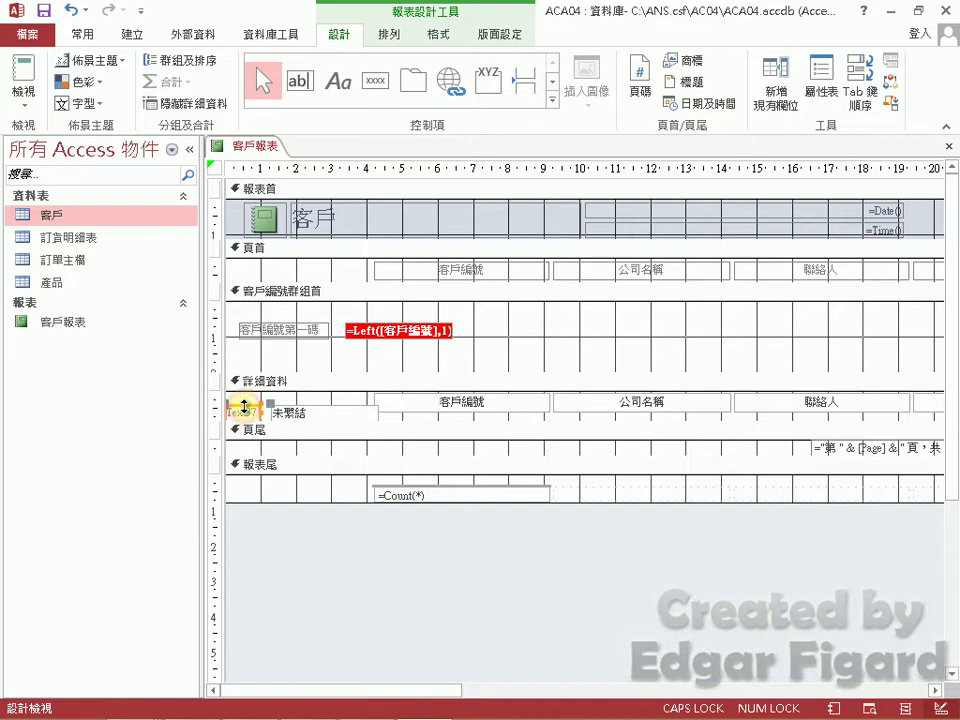
pyautogui.press('Delete')
# Shrink the unbound detail text box to about 1.3 cm wide near the section's left edge and place a duplicate beside it
pyautogui.moveTo(283, 412)
pyautogui.mouseDown()
pyautogui.moveTo(248, 406)
pyautogui.moveTo(284, 408)
pyautogui.mouseUp()
pyautogui.click(340, 407)
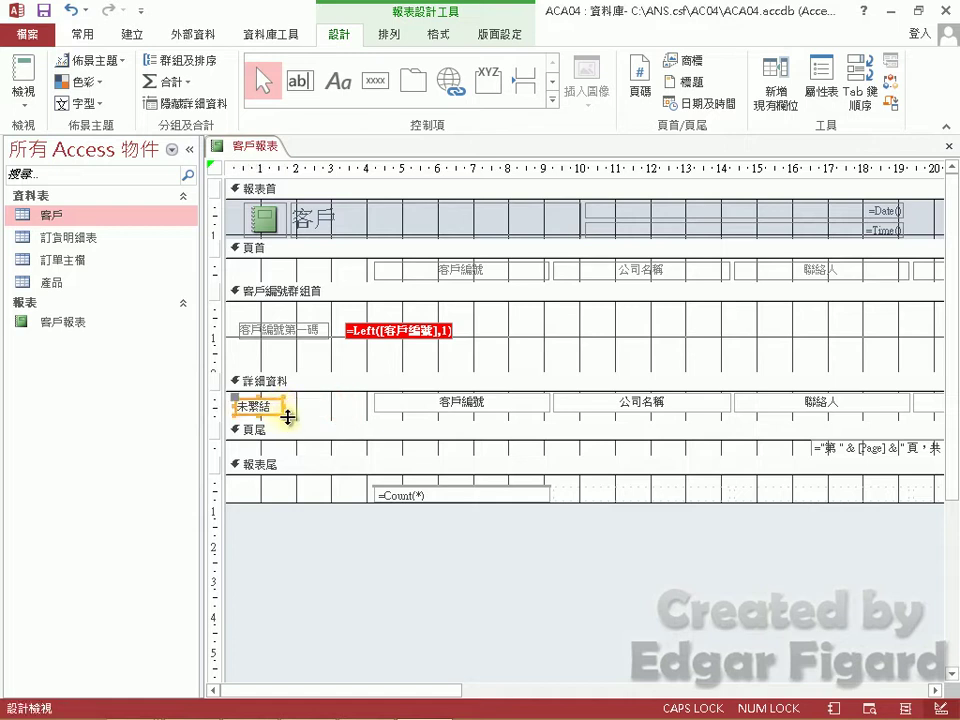
pyautogui.click(311, 412)
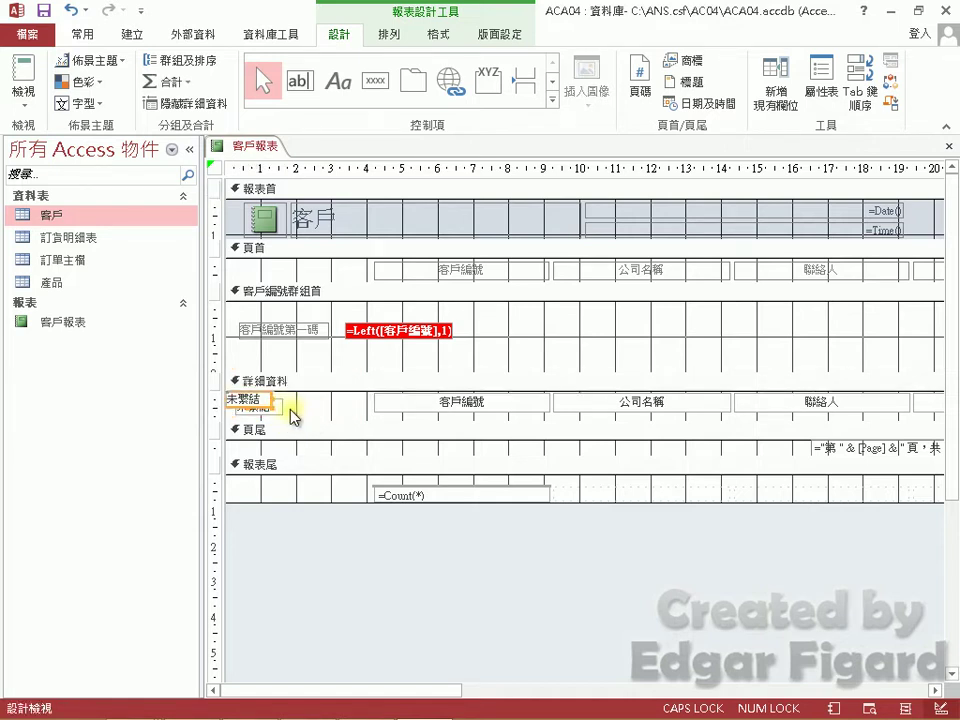
pyautogui.moveTo(258, 407); pyautogui.dragTo(332, 407)
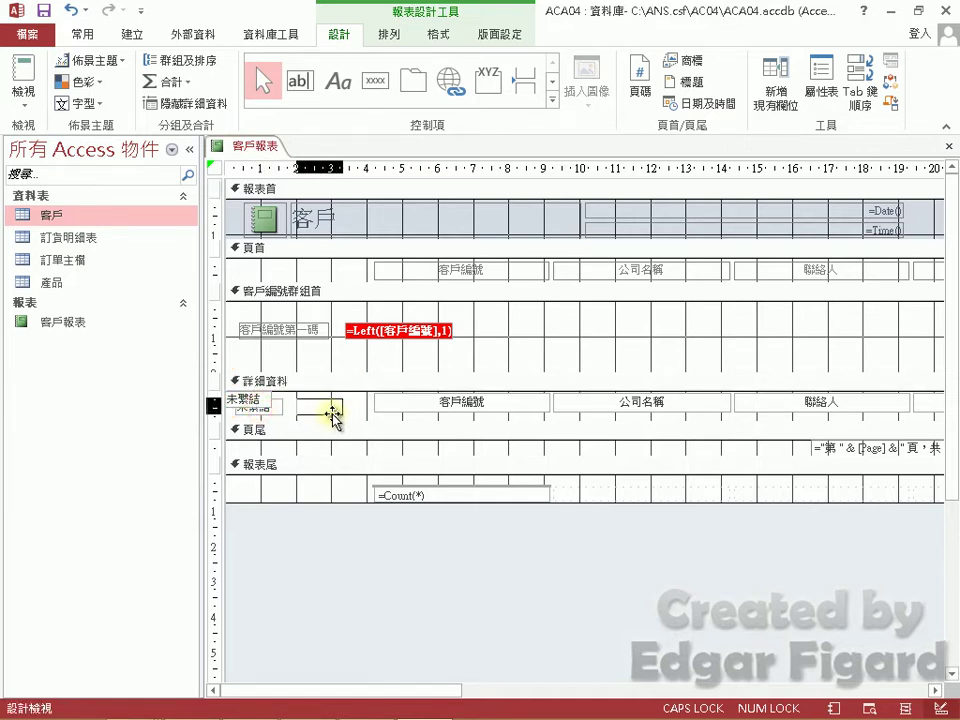
# Name the first unbound text box in the detail section 整體編號
pyautogui.click(268, 407)
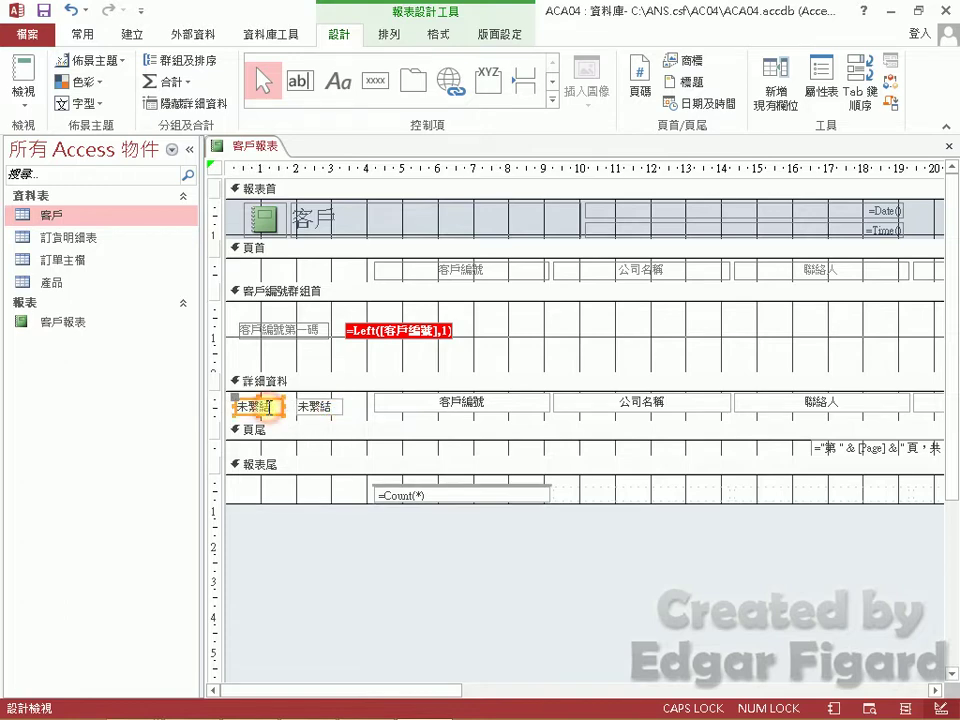
pyautogui.press('F4')
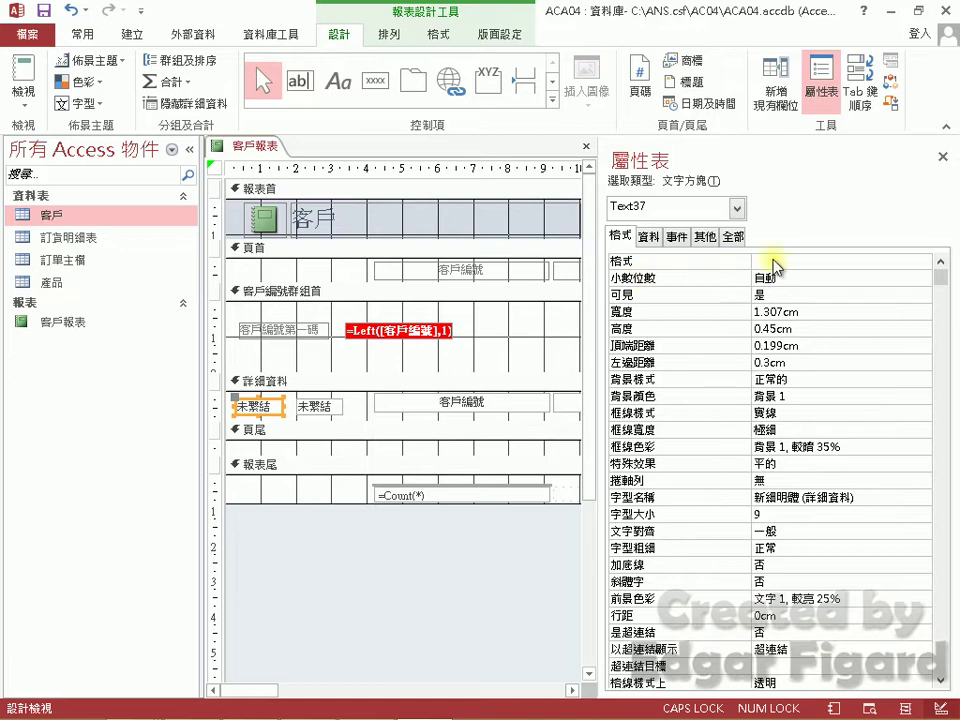
pyautogui.scroll(-7, 740, 243)
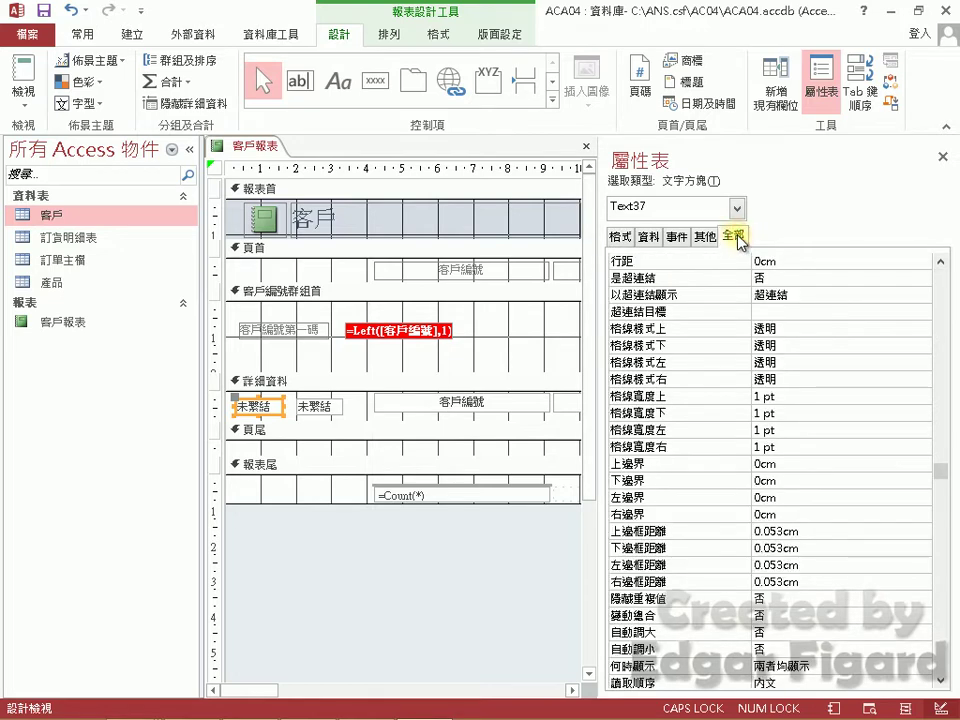
pyautogui.click(940, 290)
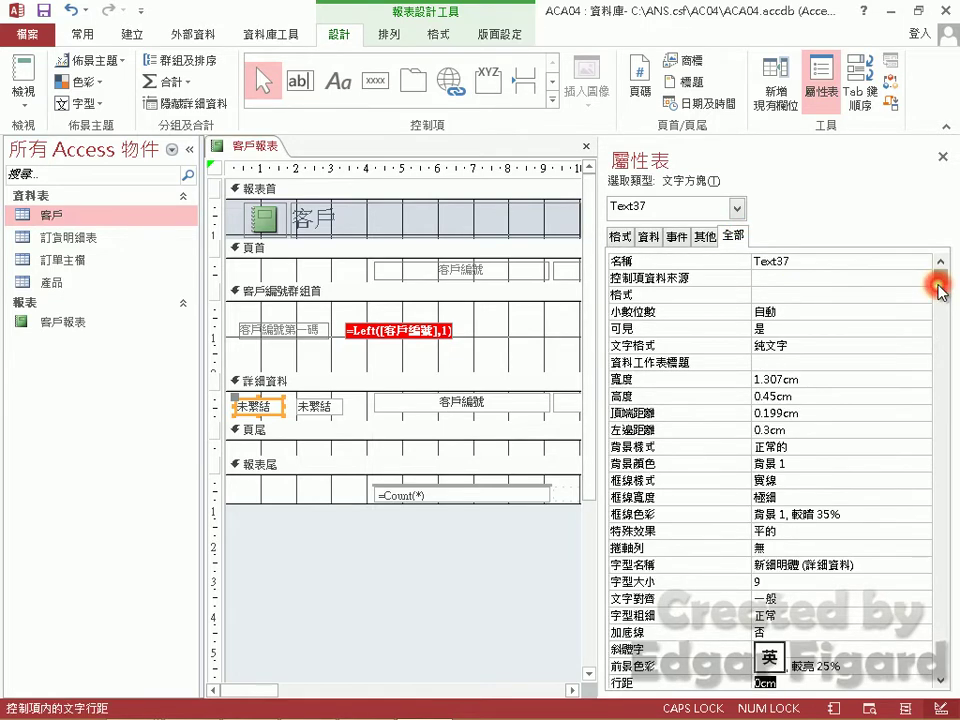
pyautogui.click(834, 264)
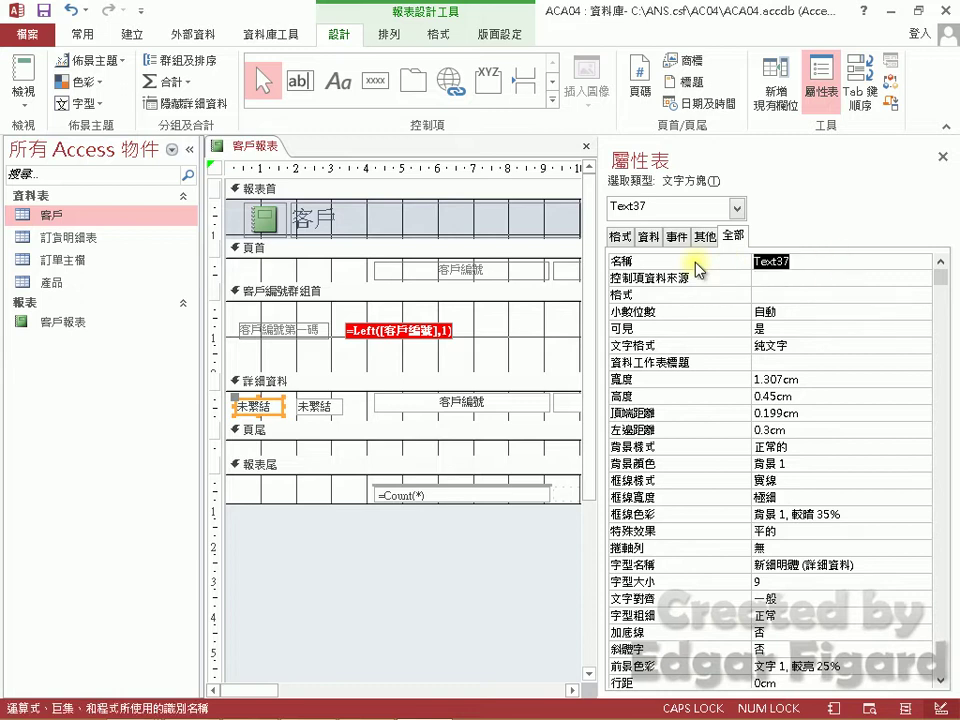
pyautogui.write('整月月廿田')
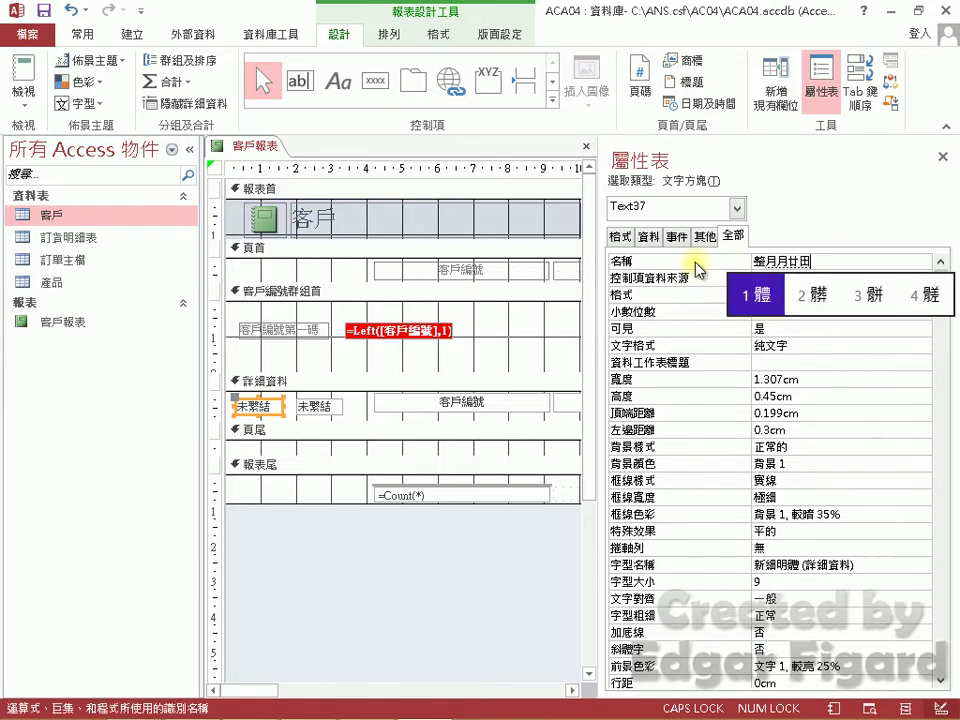
pyautogui.write('體編口卜')
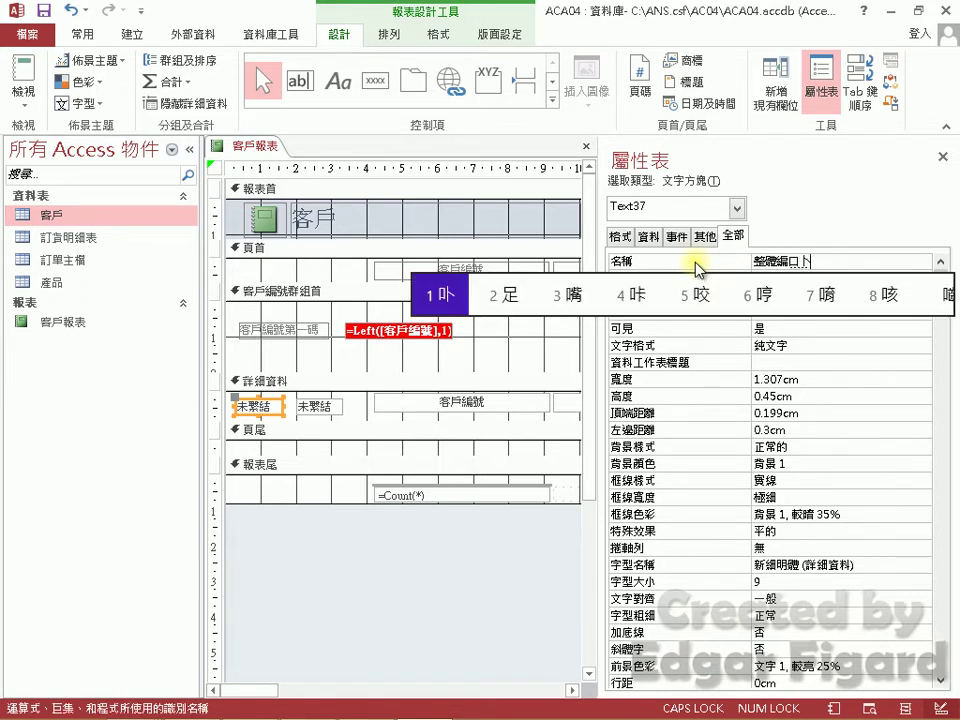
pyautogui.write('心')
pyautogui.press('space')
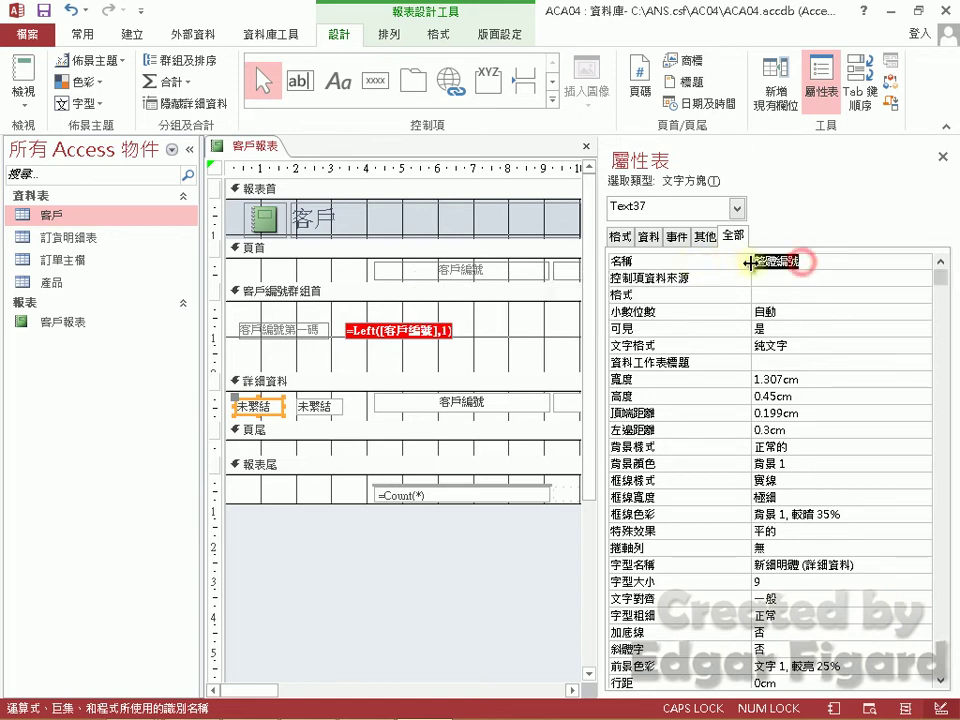
pyautogui.moveTo(804, 258); pyautogui.dragTo(752, 263)
# Set the control source (控制項資料來源) of the 整體編號 text box to =1 and its running sum (變動總合) to 對全部
pyautogui.click(648, 237)
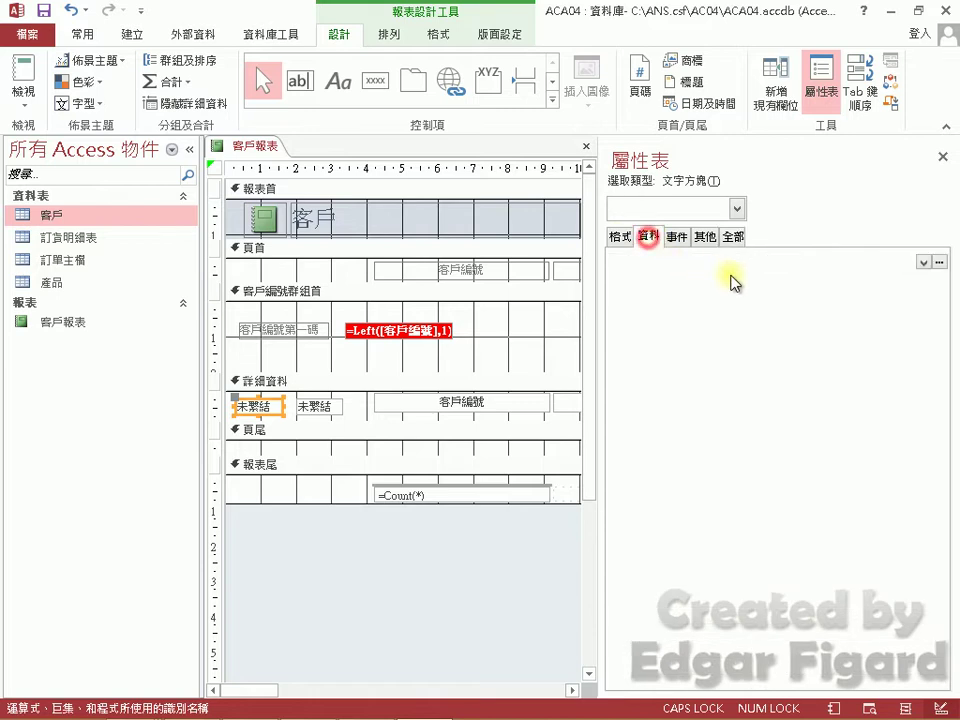
pyautogui.click(782, 262)
pyautogui.write('=')
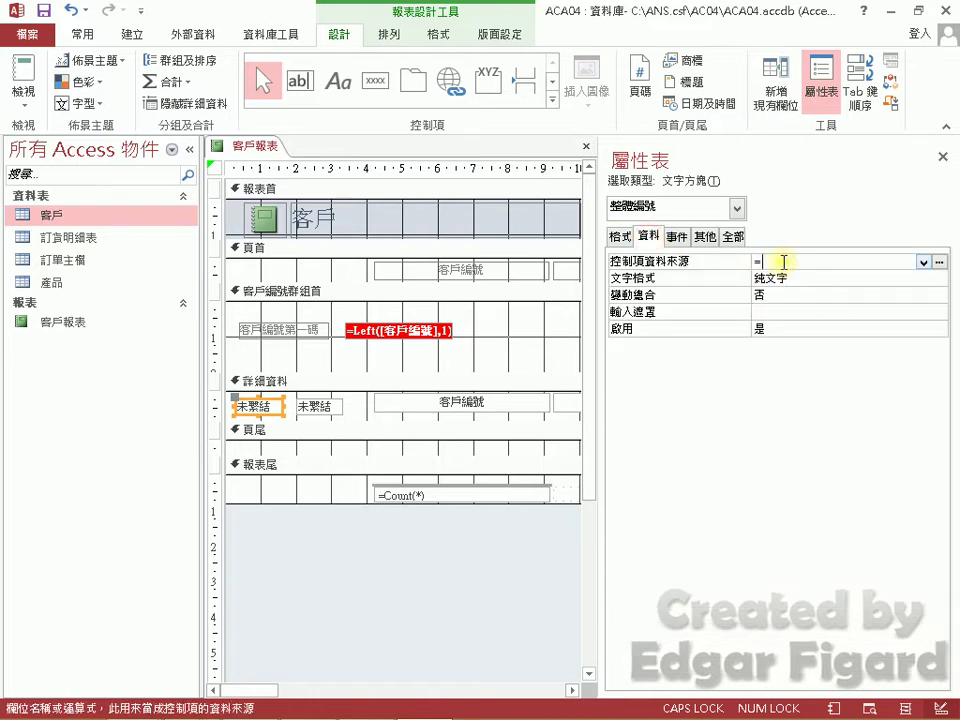
pyautogui.write('1')
pyautogui.click(894, 296)
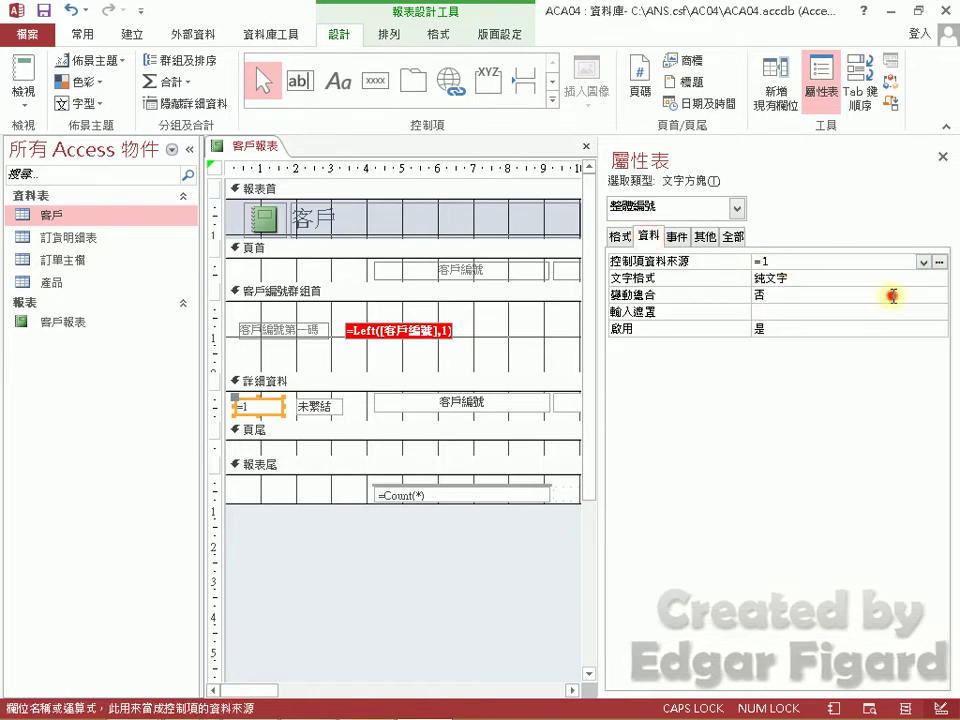
pyautogui.click(942, 296)
pyautogui.click(885, 342)
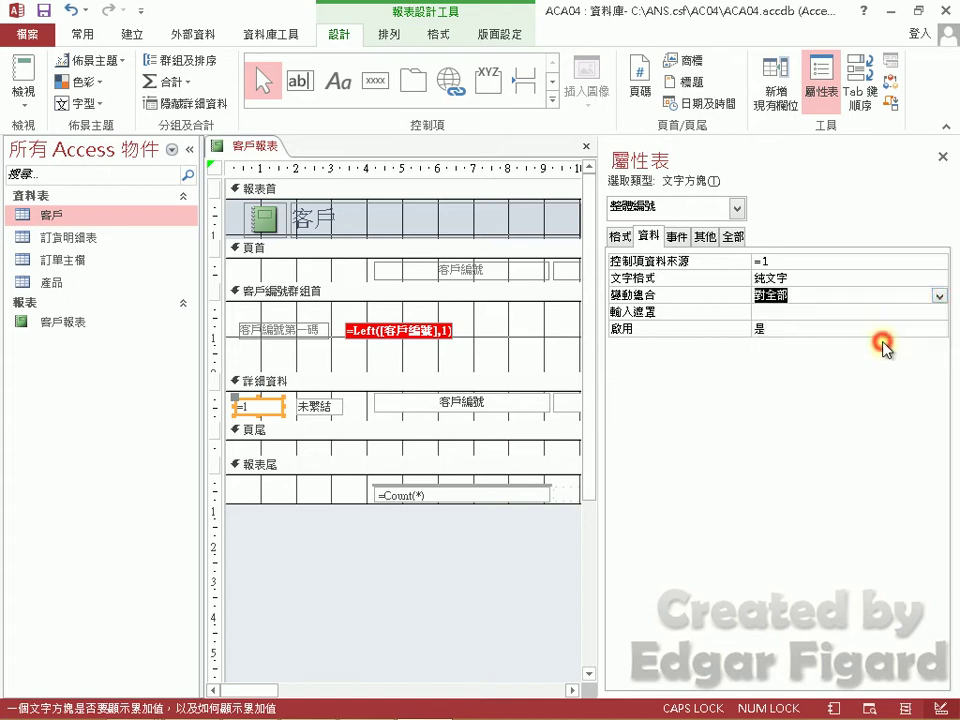
# Name the second unbound text box in the detail section 群組編號
pyautogui.click(313, 405)
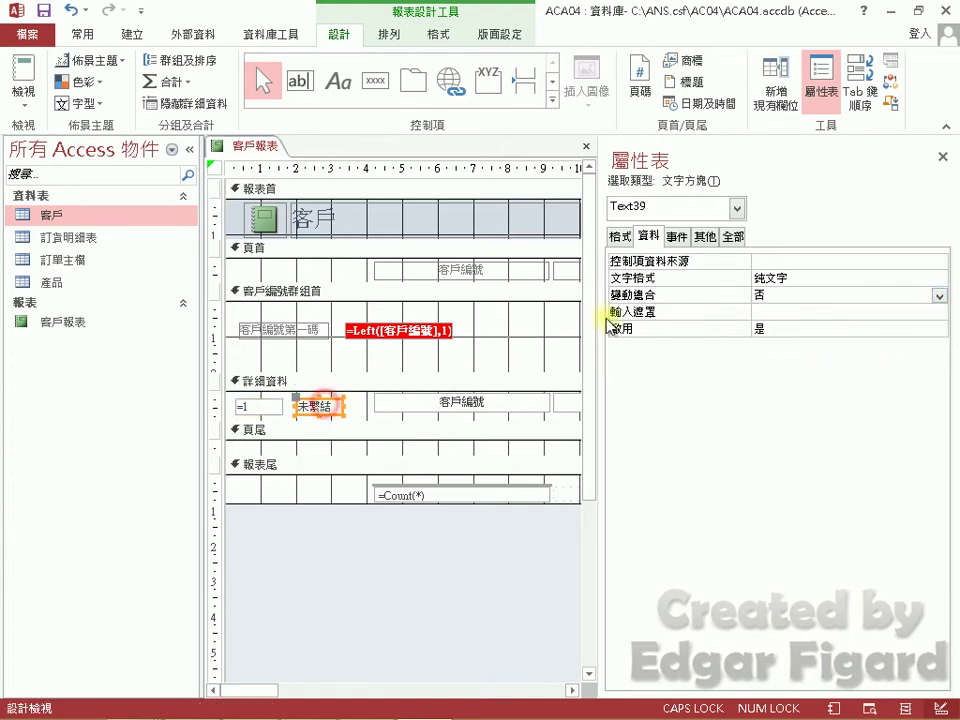
pyautogui.click(738, 236)
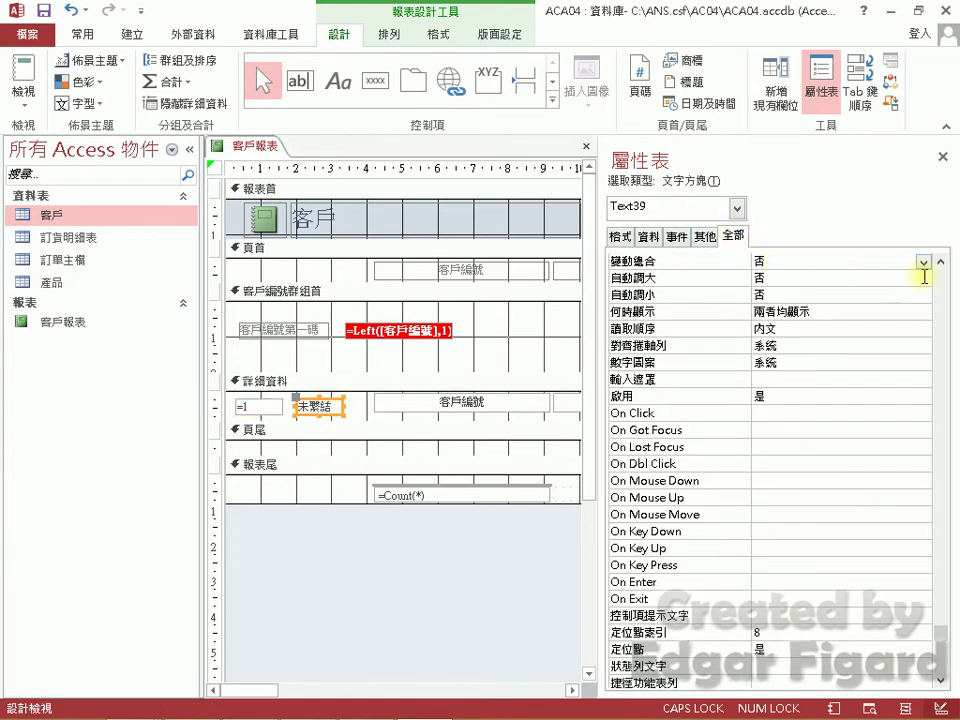
pyautogui.click(943, 283)
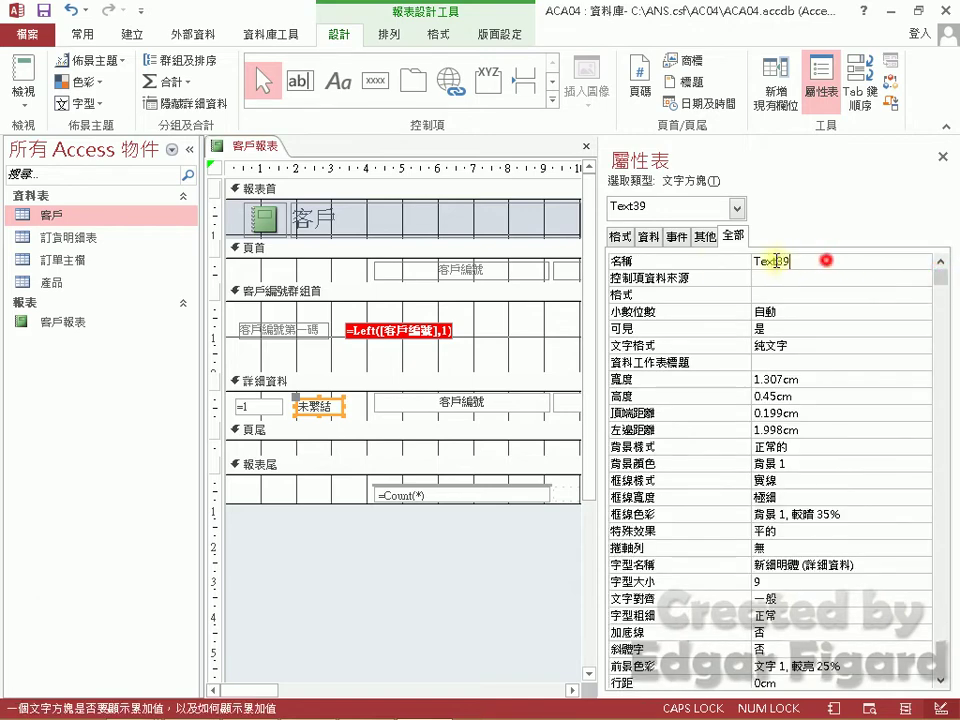
pyautogui.doubleClick(780, 260)
pyautogui.write('群')
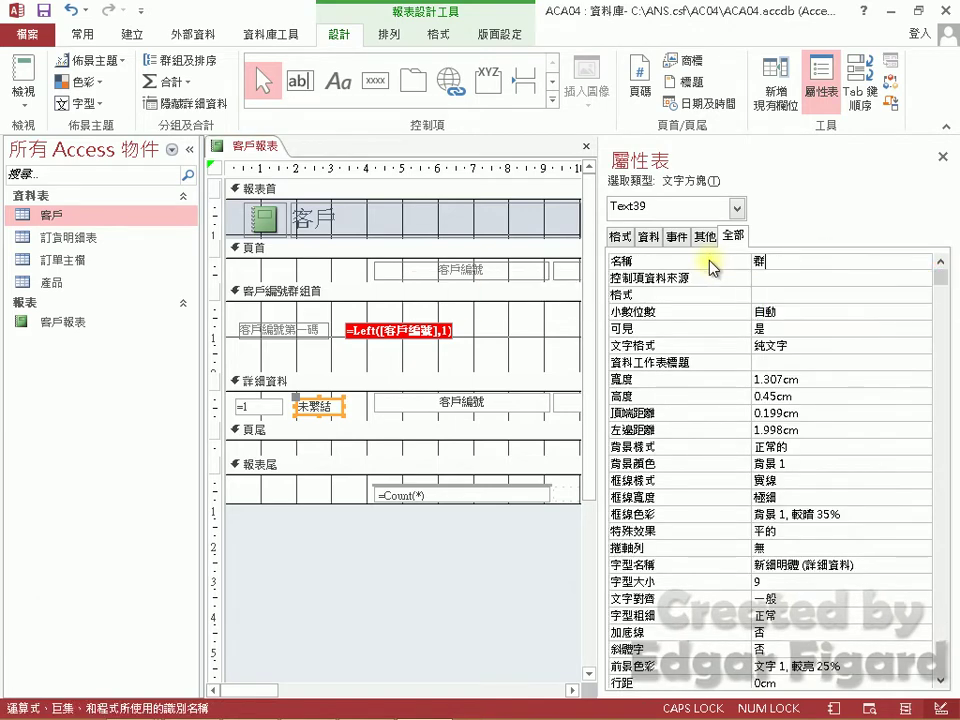
pyautogui.write('組女編號')
pyautogui.doubleClick(804, 260)
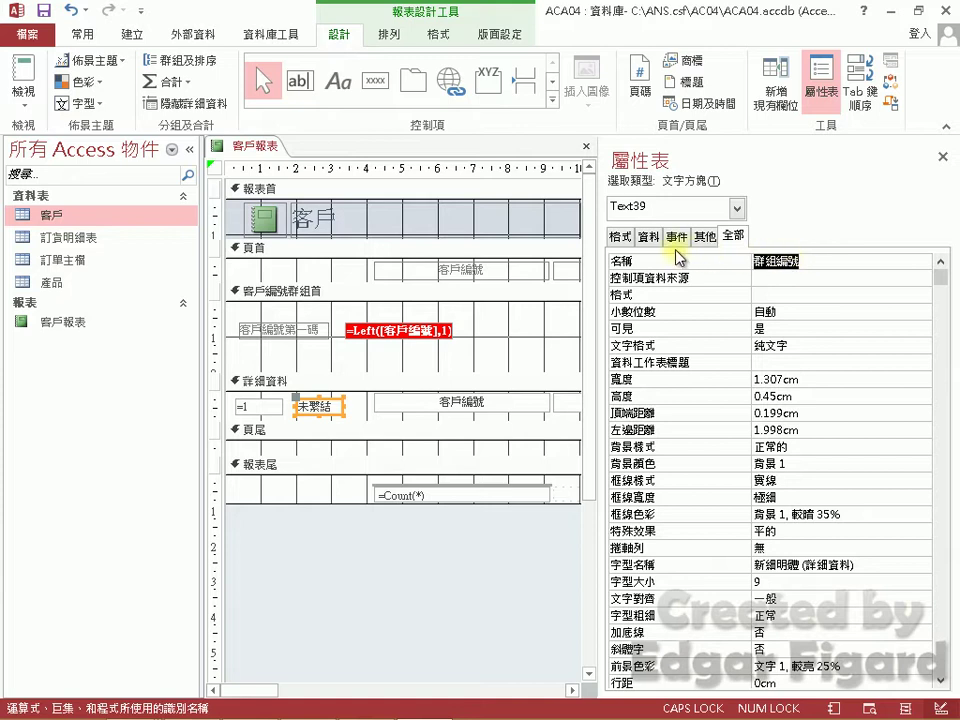
# Set the control source (控制項資料來源) of the 群組編號 text box to =1 and its running sum (變動總合) to 對群組
pyautogui.click(648, 237)
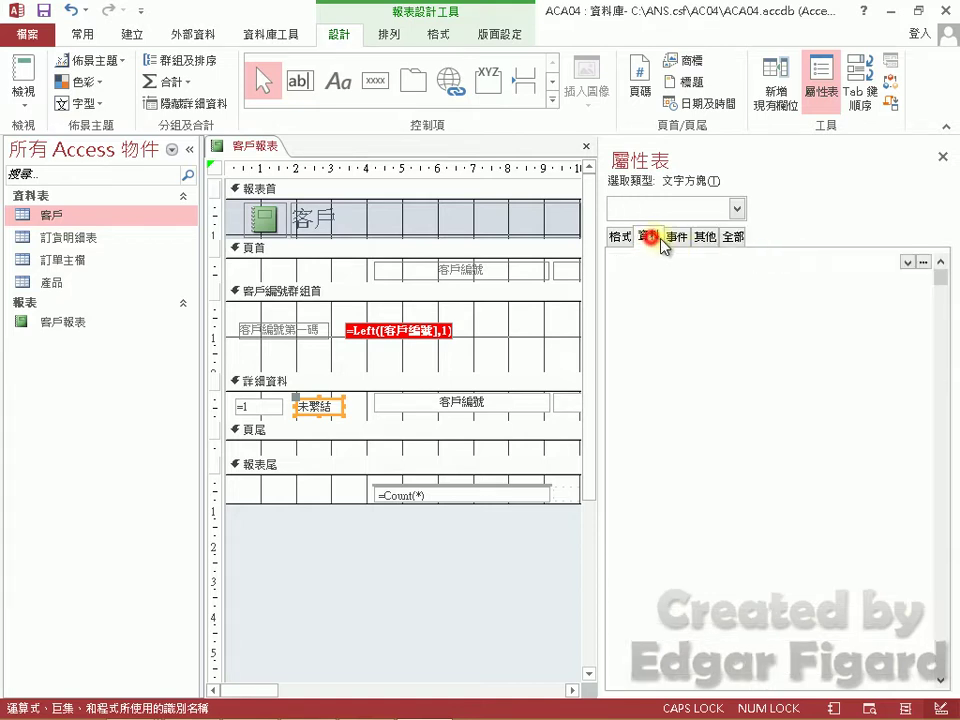
pyautogui.click(767, 262)
pyautogui.write('=')
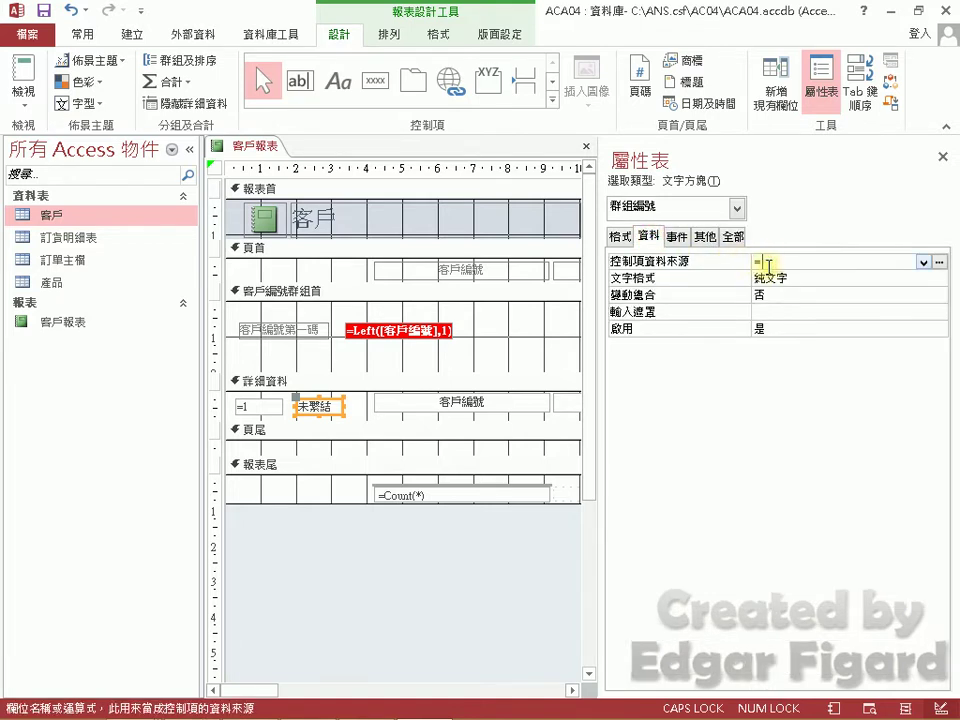
pyautogui.write('1')
pyautogui.click(808, 296)
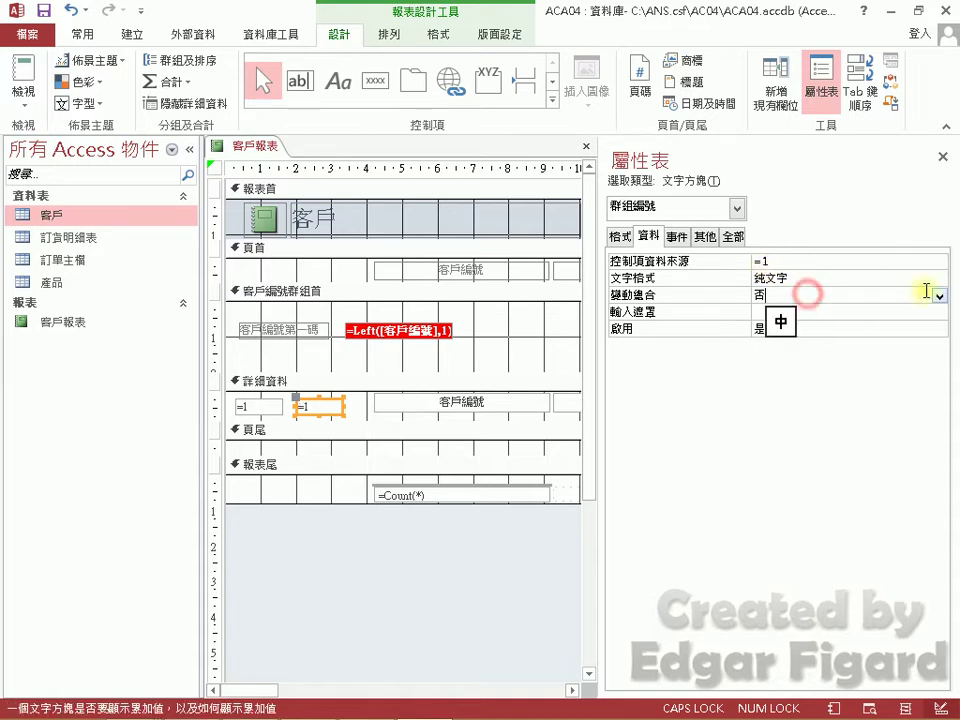
pyautogui.click(938, 298)
pyautogui.click(906, 327)
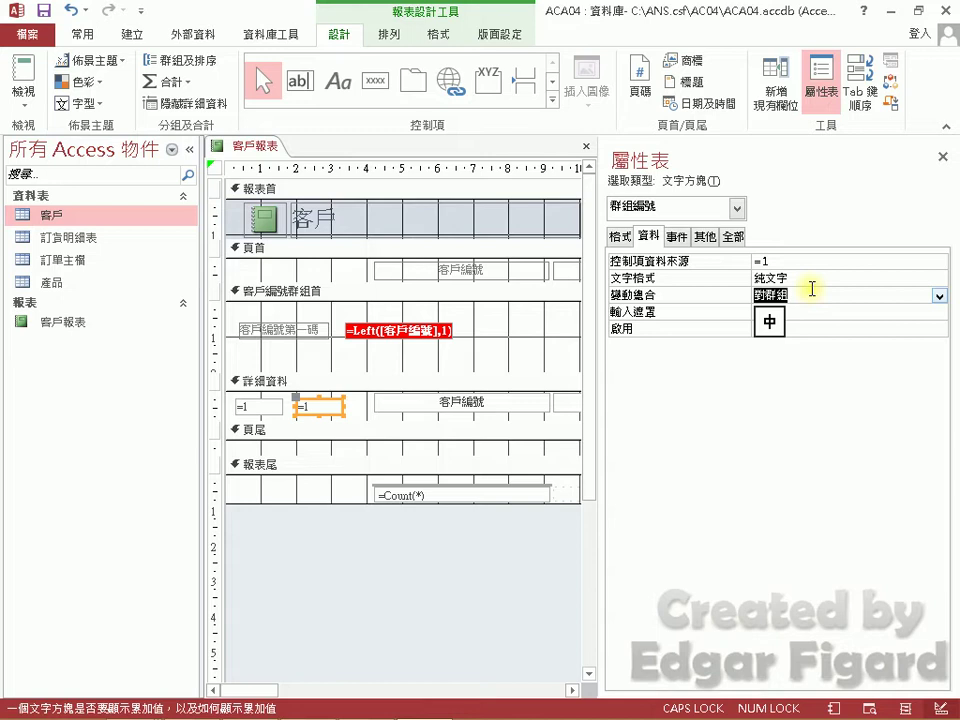
pyautogui.click(938, 157)
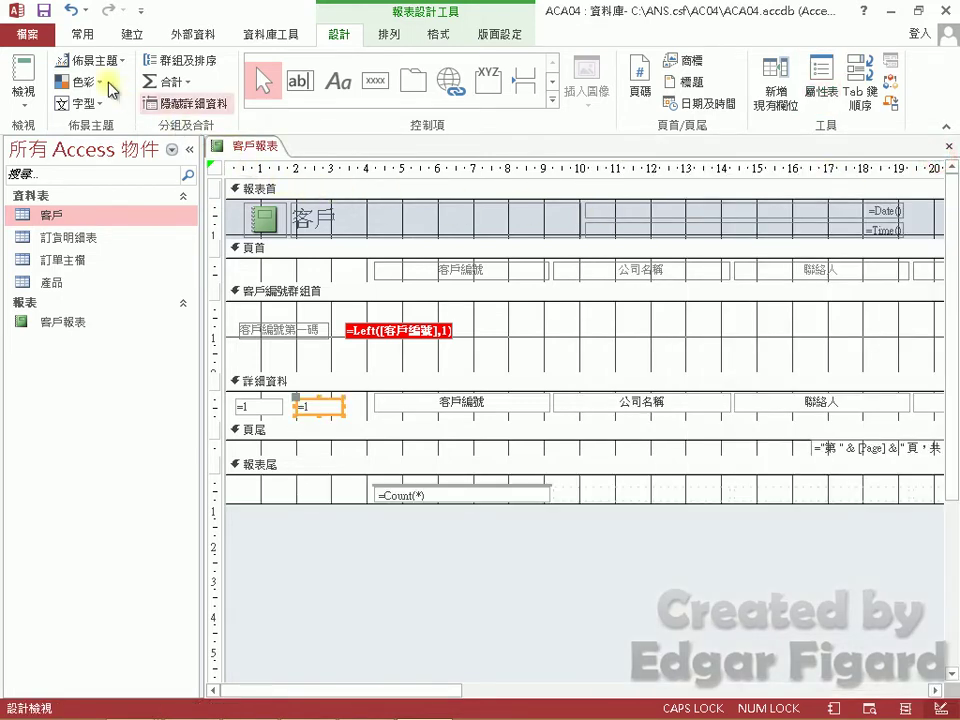
# Save the report and shift the column layout left so it starts at about 3.7 cm on the ruler
pyautogui.click(43, 10)
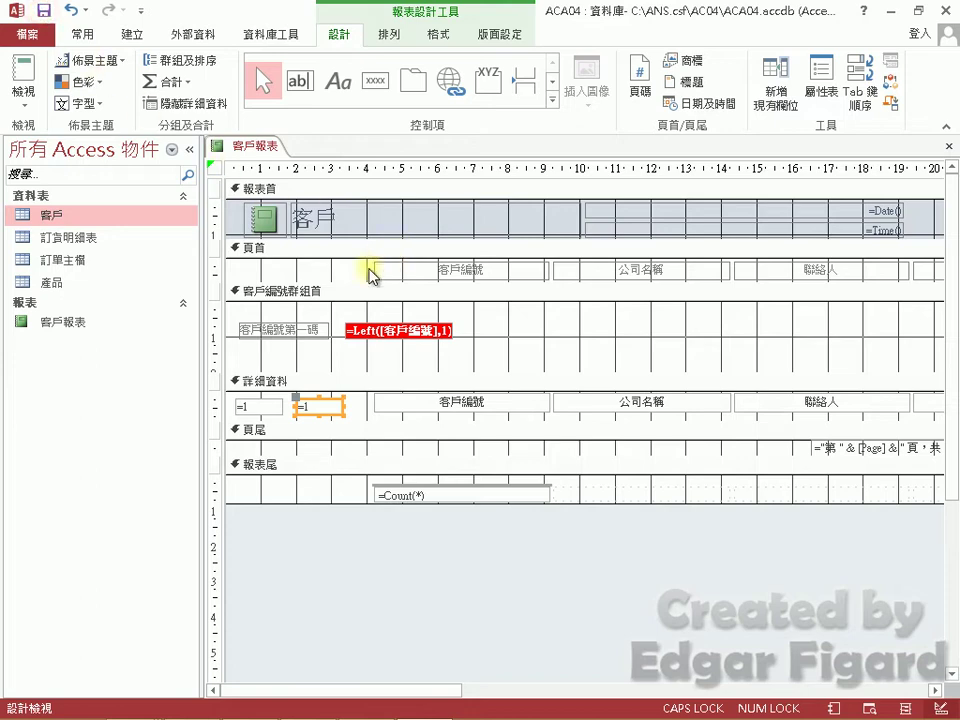
pyautogui.click(372, 268)
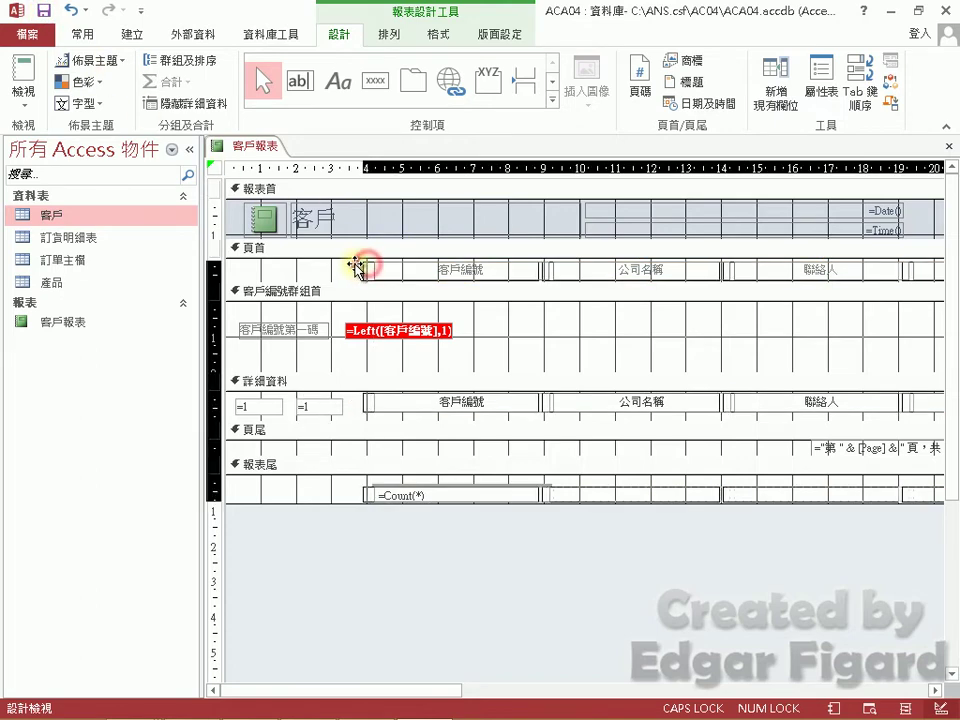
pyautogui.click(493, 317)
# Narrow the 客戶編號 column to about 1.8 cm and the 聯絡人 column to about 1.4 cm
pyautogui.click(478, 271)
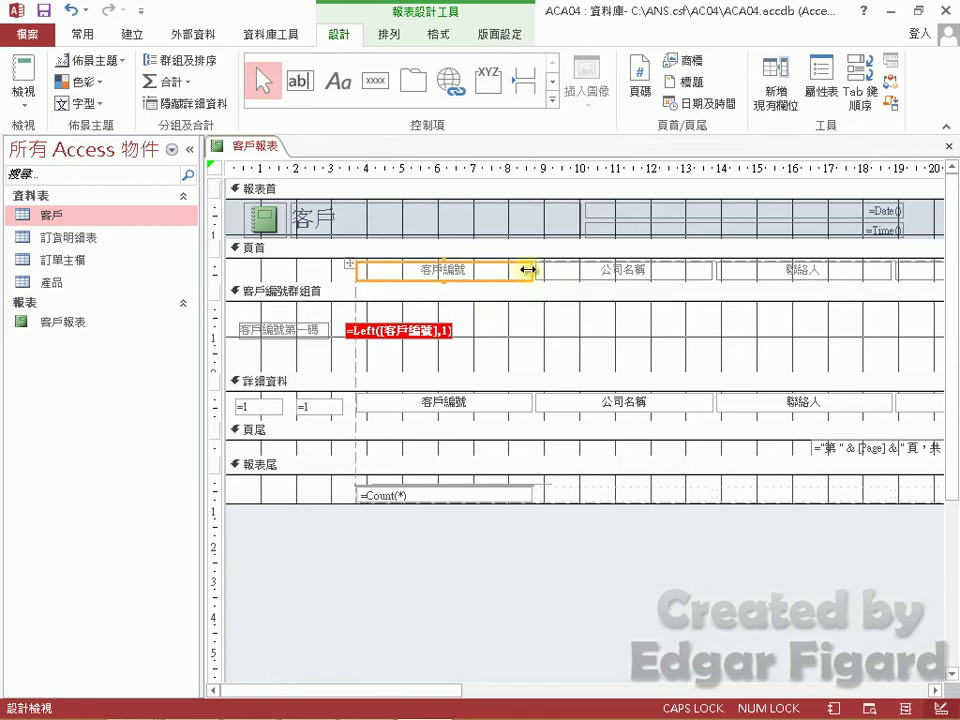
pyautogui.moveTo(528, 269); pyautogui.dragTo(421, 269)
pyautogui.click(664, 272)
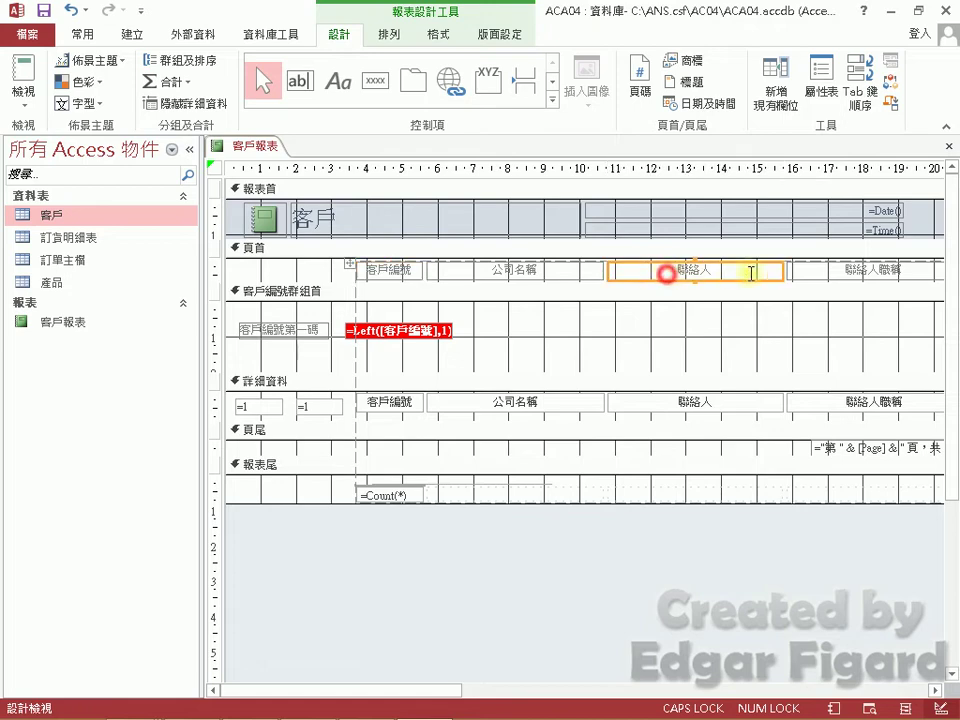
pyautogui.moveTo(781, 271); pyautogui.dragTo(659, 270)
# Narrow the 聯絡人職稱, 郵遞區號 and 電話 columns to about 2.4 cm, 1.5 cm and 3.9 cm respectively
pyautogui.click(935, 690)
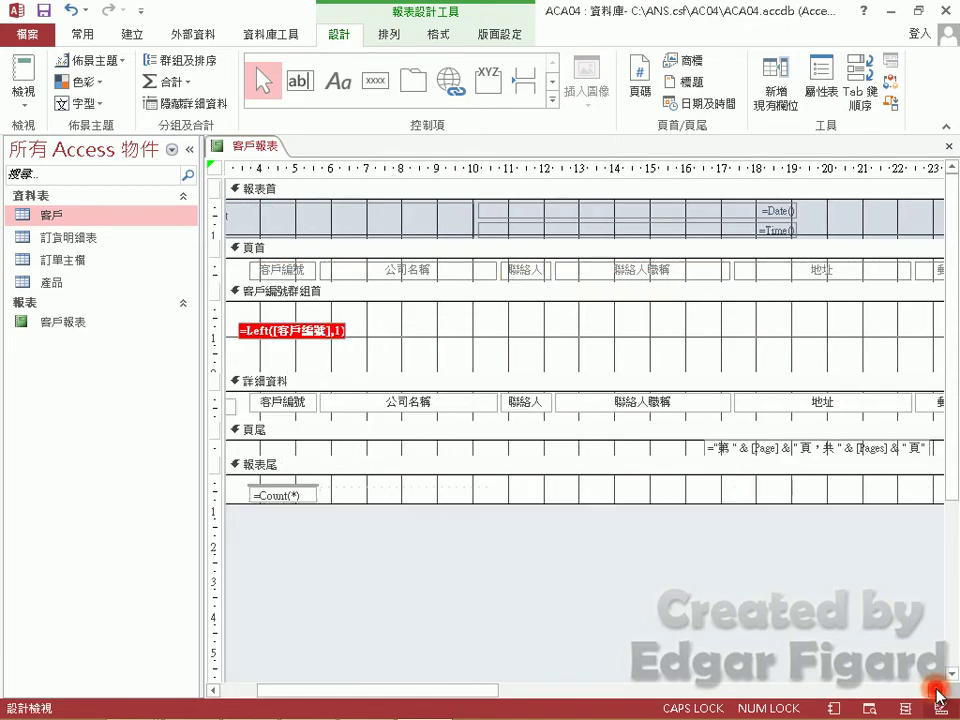
pyautogui.click(638, 272)
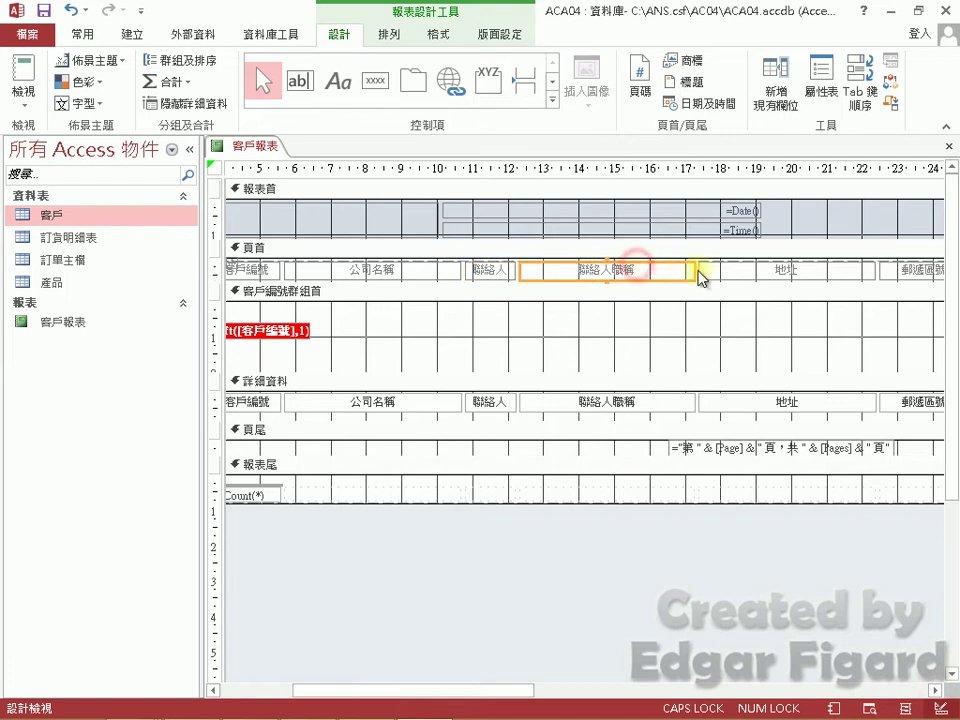
pyautogui.moveTo(692, 271); pyautogui.dragTo(604, 270)
pyautogui.click(935, 690)
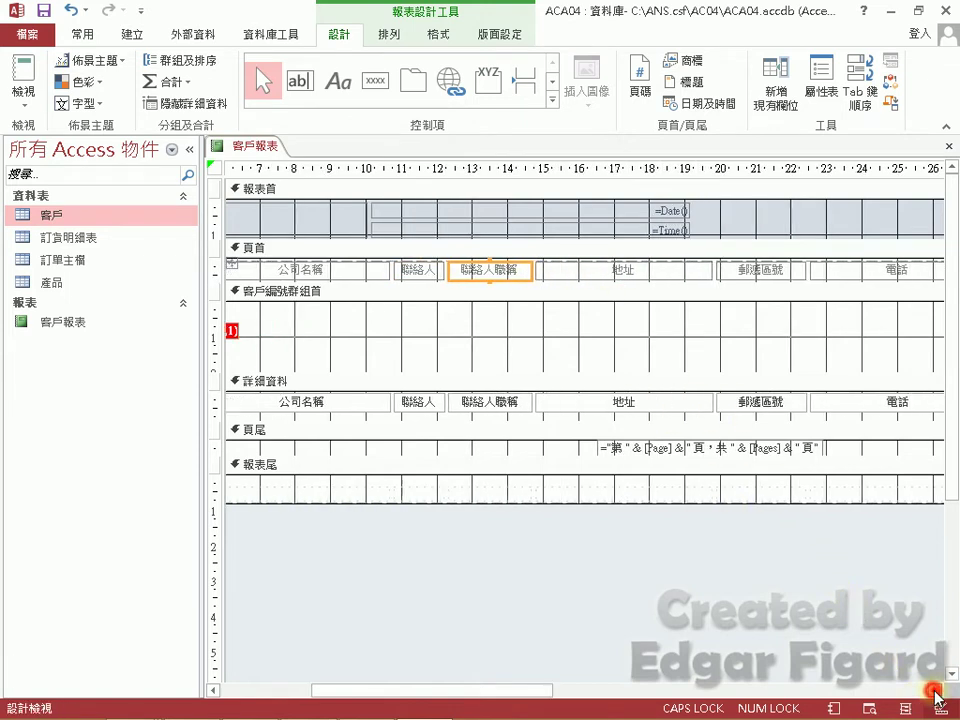
pyautogui.click(668, 268)
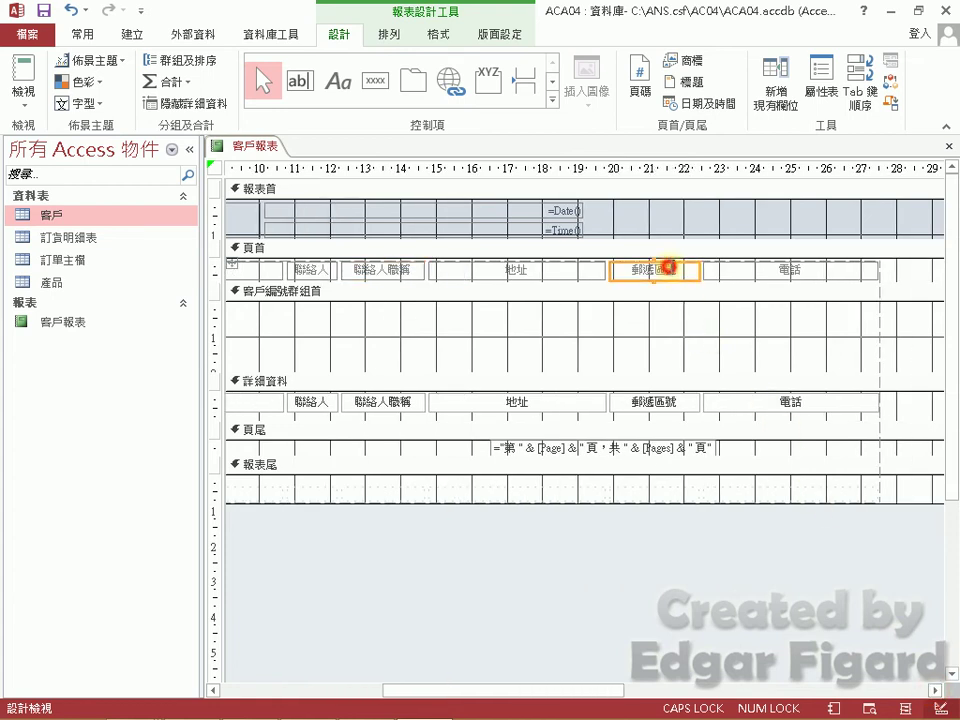
pyautogui.moveTo(697, 271); pyautogui.dragTo(664, 271)
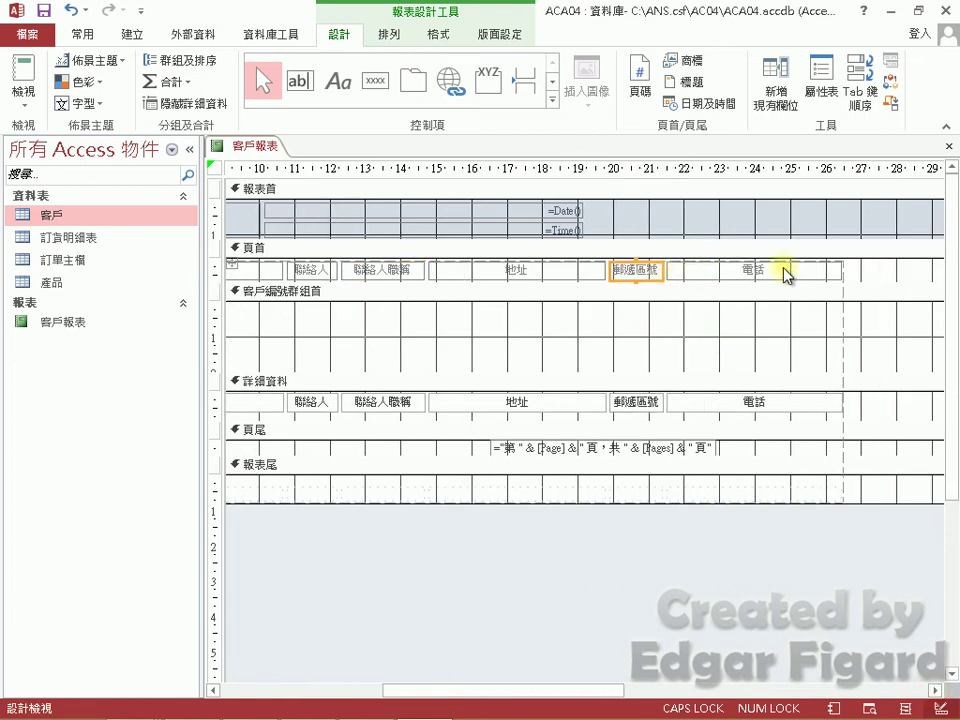
pyautogui.click(786, 270)
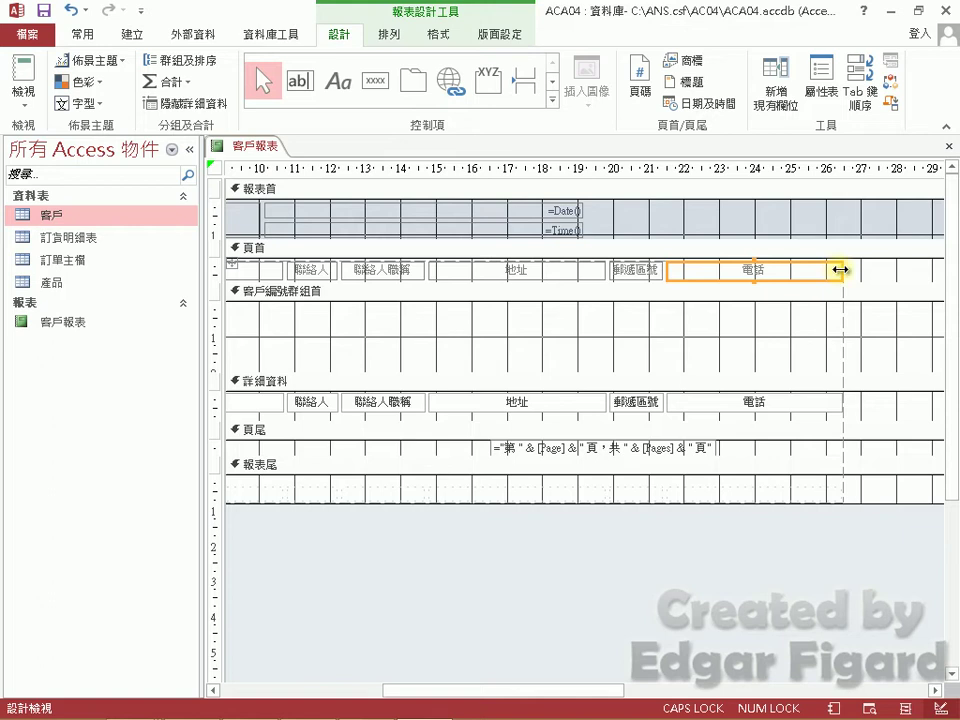
pyautogui.moveTo(838, 270); pyautogui.dragTo(805, 271)
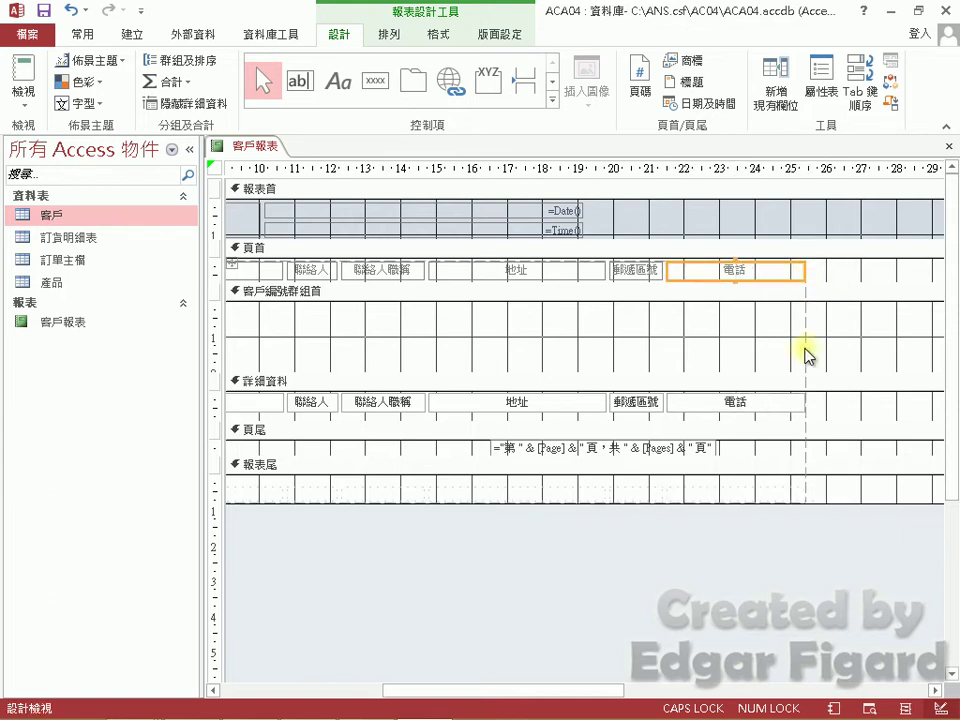
# Set the width (寬度) of the whole report to 26 cm in its format properties and close the property sheet
pyautogui.click(821, 348)
pyautogui.rightClick(822, 348)
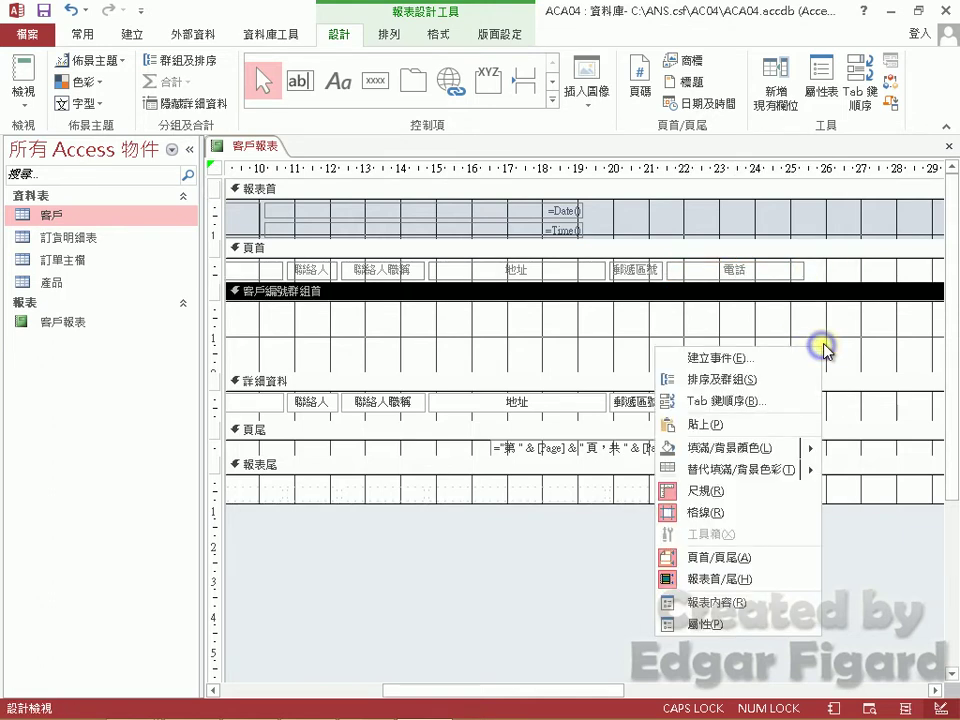
pyautogui.click(690, 624)
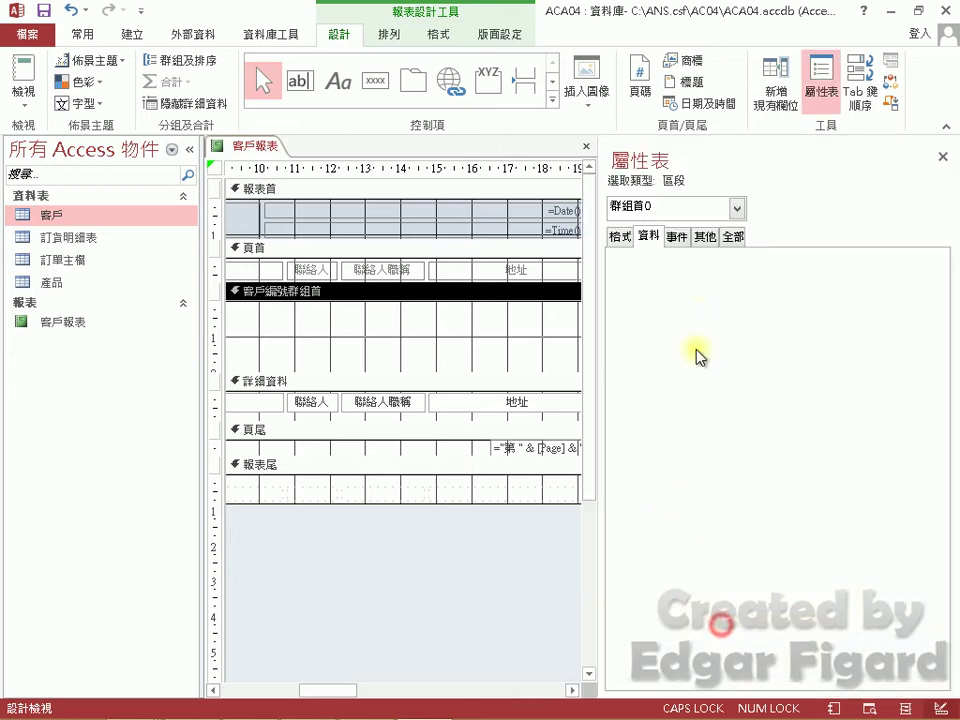
pyautogui.click(738, 210)
pyautogui.click(650, 367)
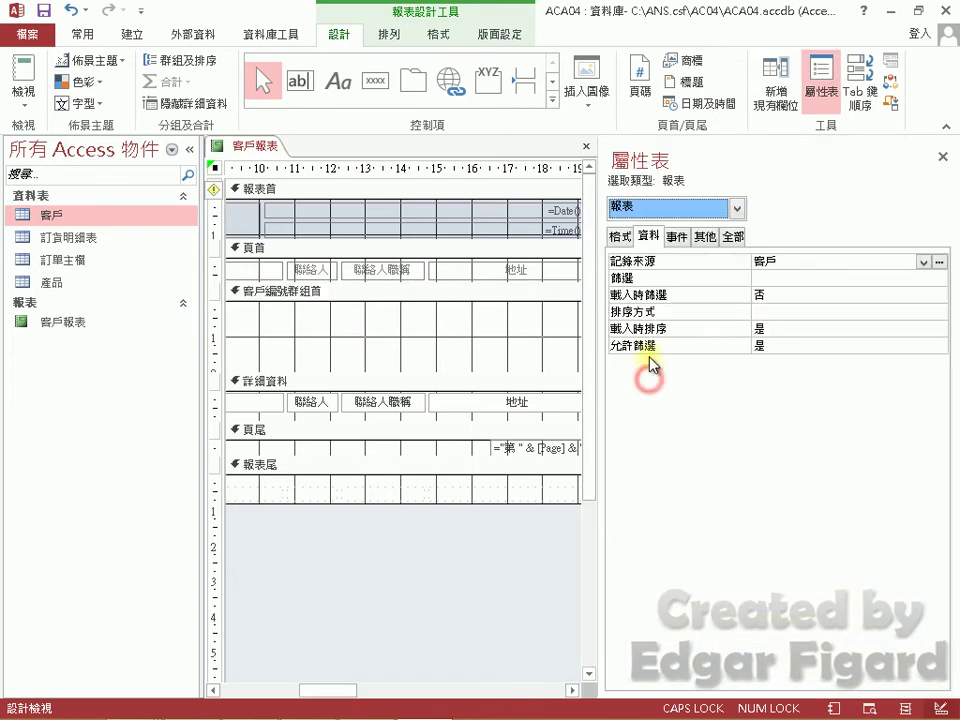
pyautogui.click(625, 237)
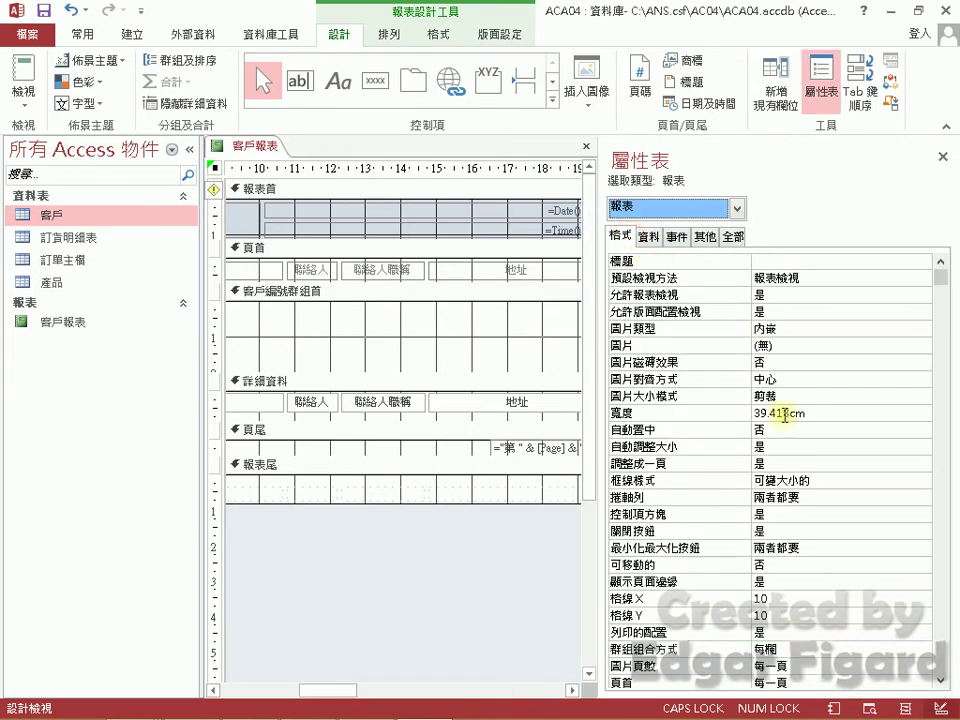
pyautogui.click(787, 416)
pyautogui.click(732, 420)
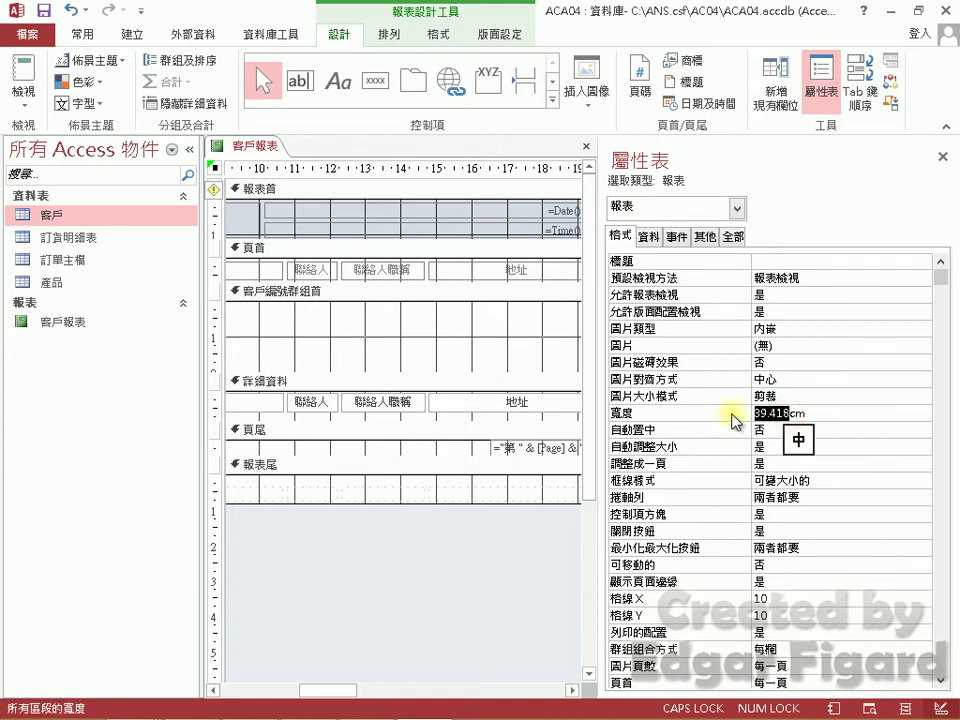
pyautogui.write('26')
pyautogui.press('Return')
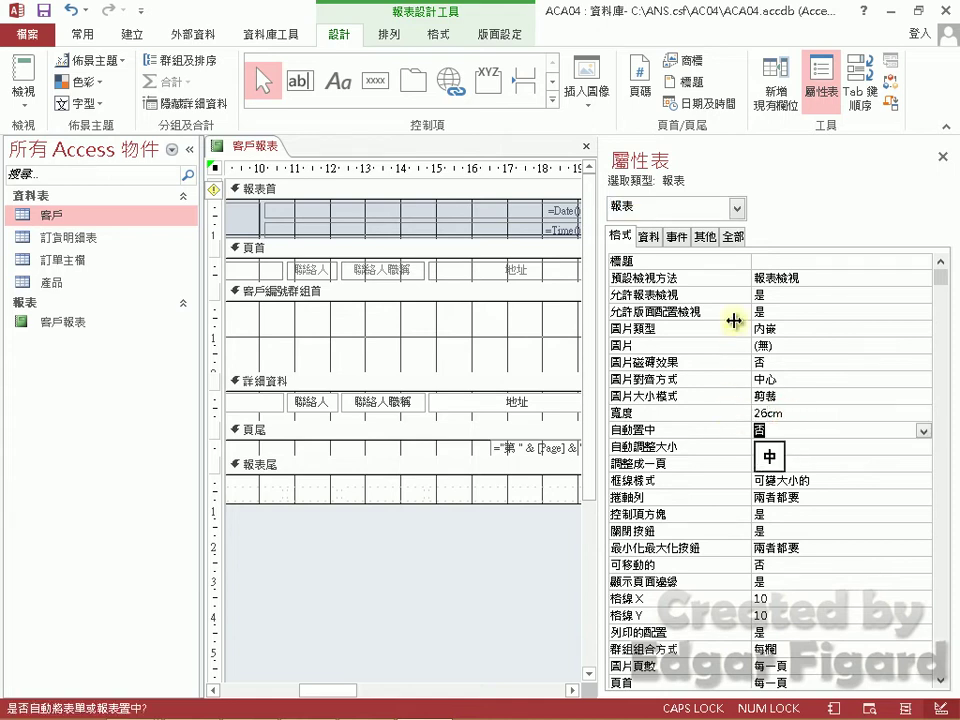
pyautogui.click(941, 158)
# Change the report's page orientation to landscape (橫向) and save the report
pyautogui.click(494, 36)
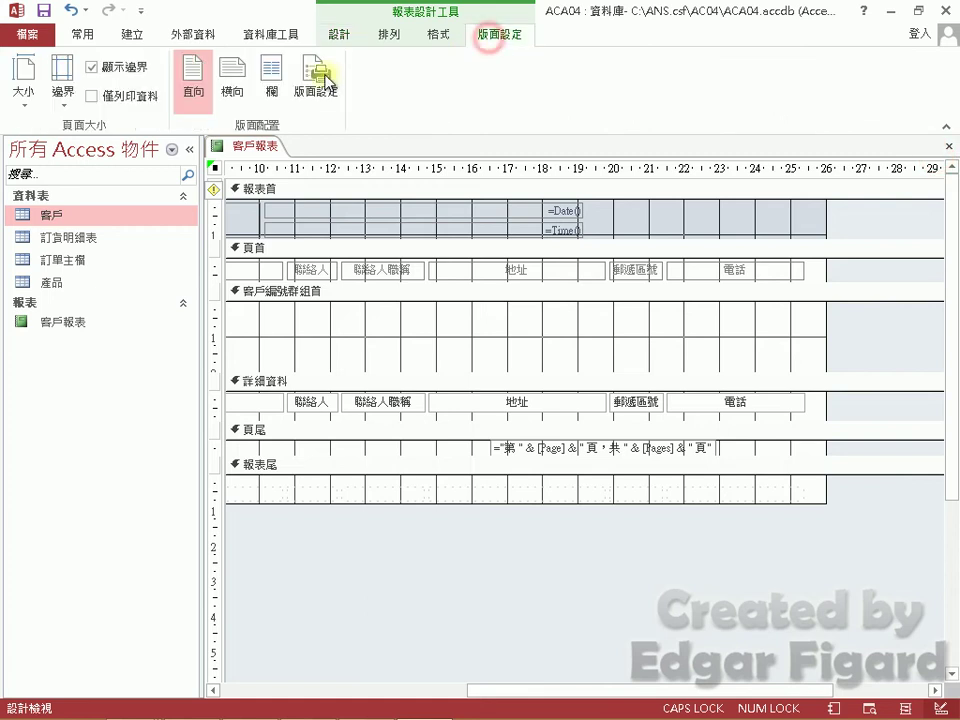
pyautogui.click(239, 93)
pyautogui.click(44, 11)
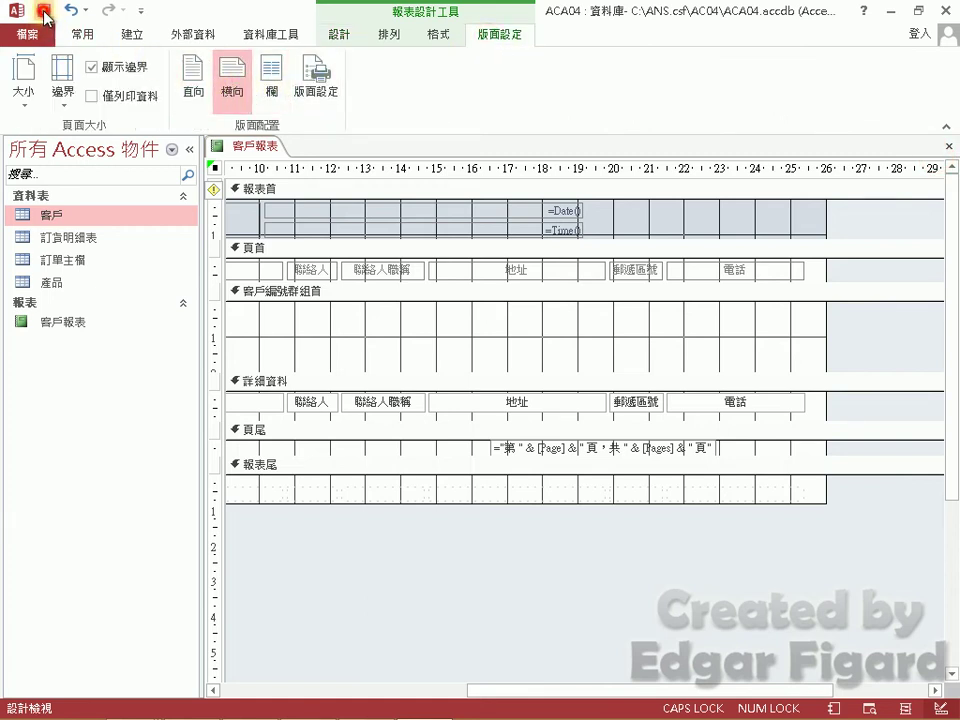
# Close Access, switch to the TQC2010CAI practice system and start grading question 407 依客戶編號字母別製作報表
pyautogui.click(941, 10)
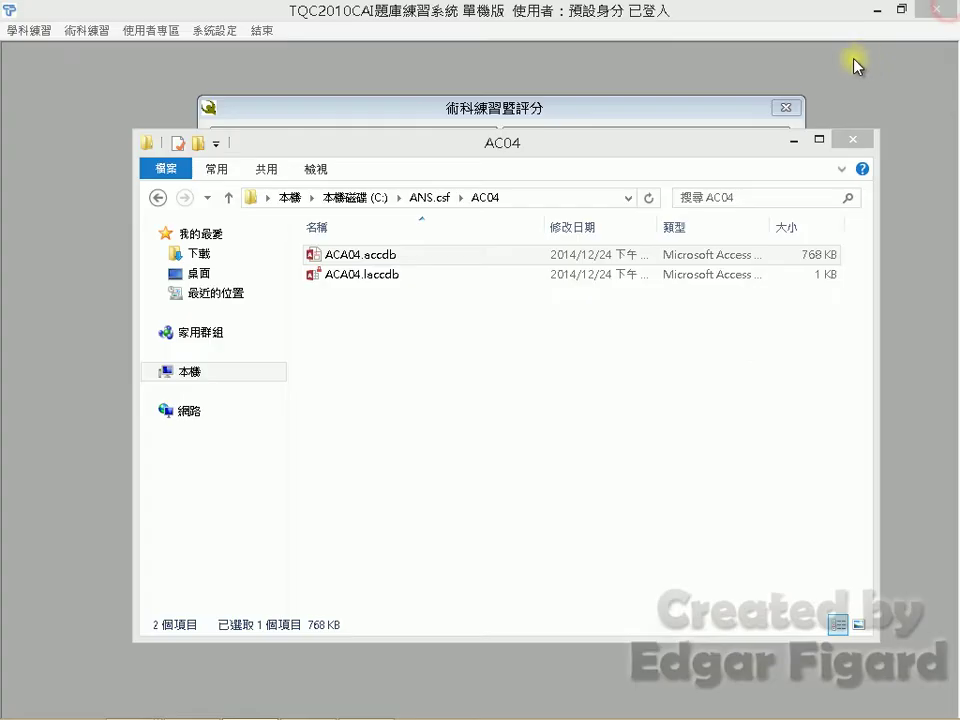
pyautogui.click(624, 119)
pyautogui.click(425, 603)
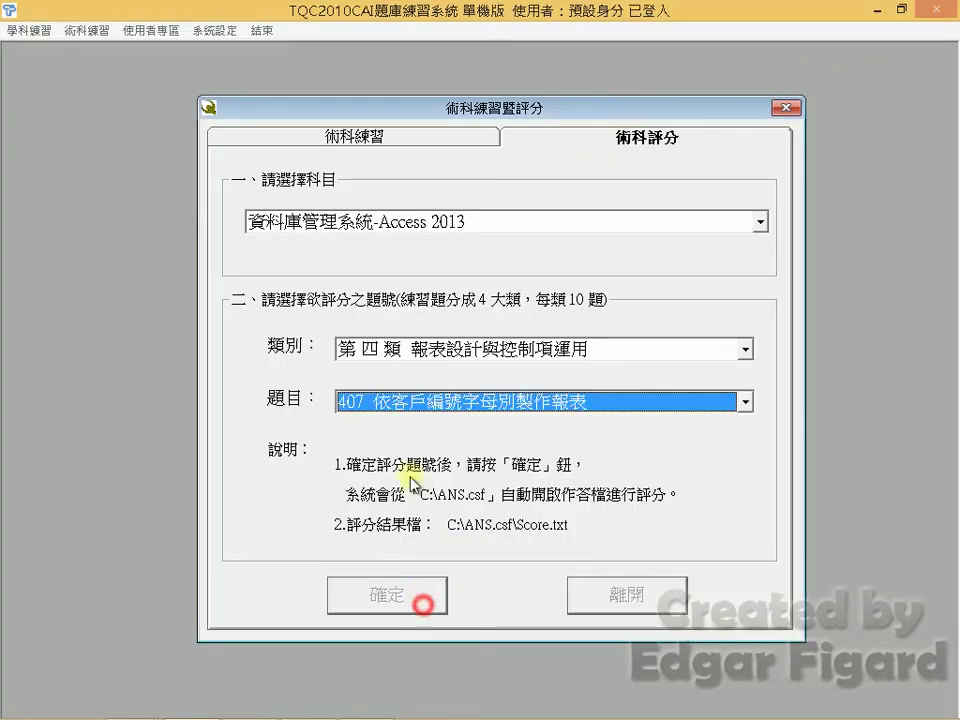